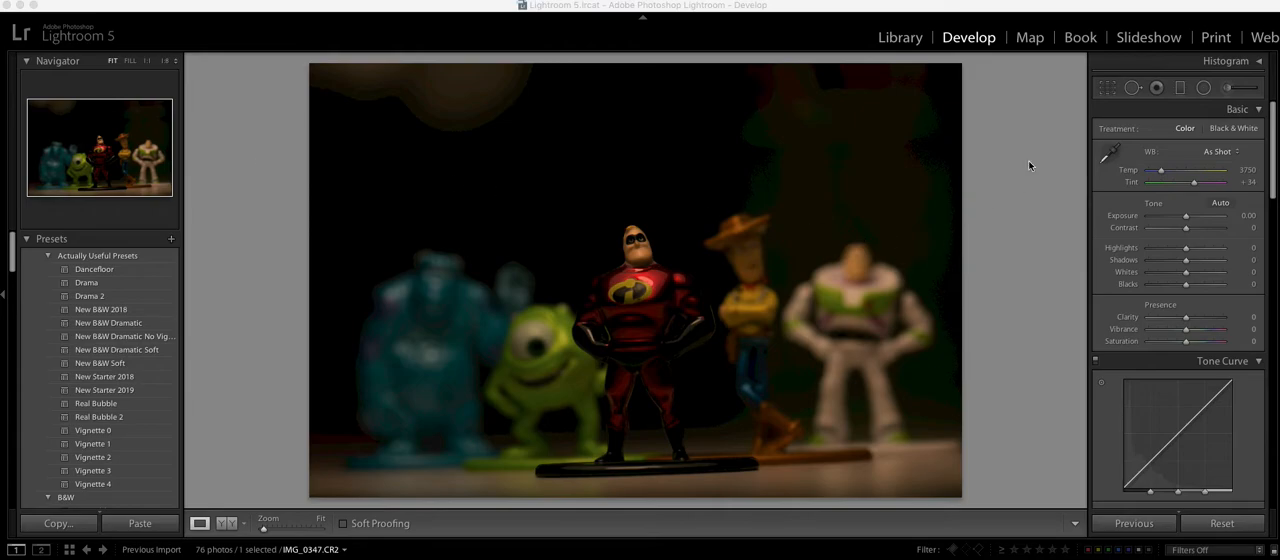
Step: Straighten the photo by an angle of 1.77 and reposition it slightly within the crop frame
click(1107, 88)
drag(1050, 93, 1035, 110)
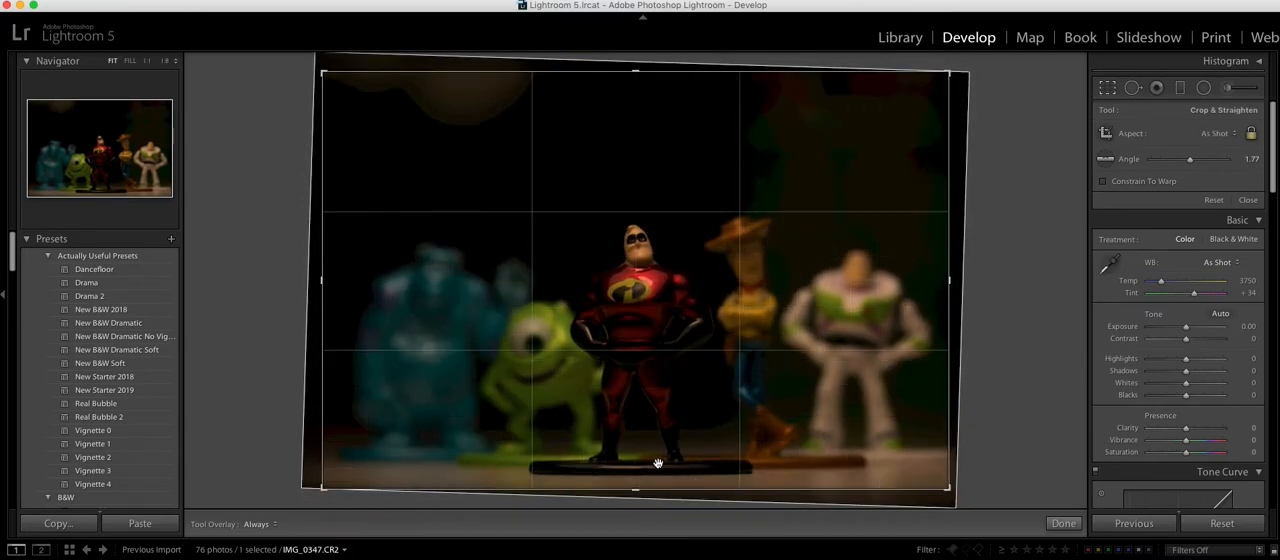
drag(655, 460, 650, 457)
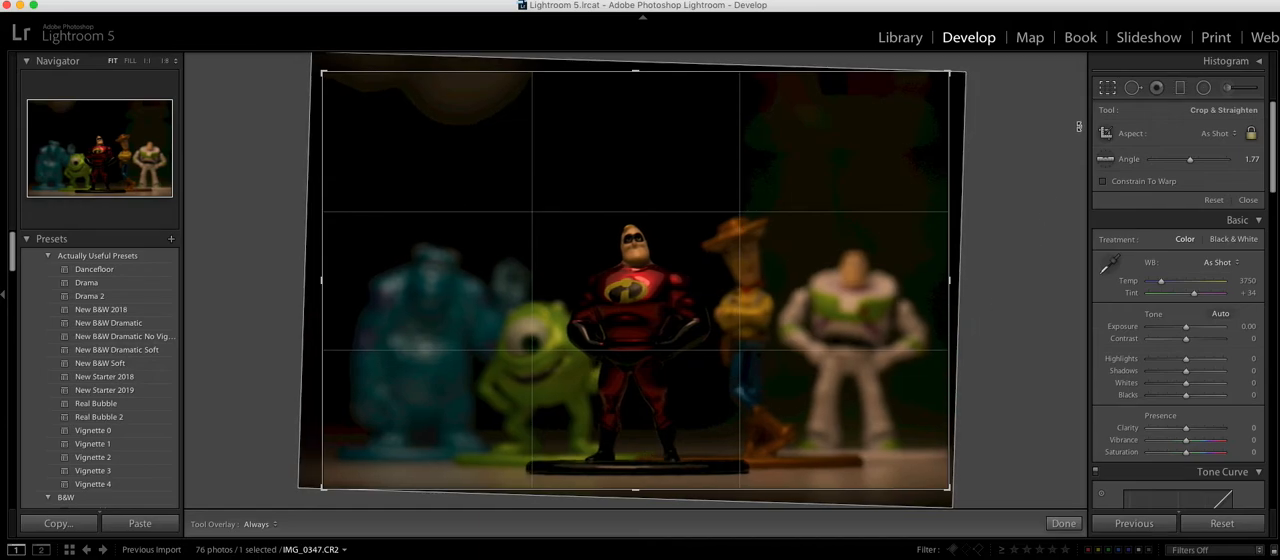
click(1108, 90)
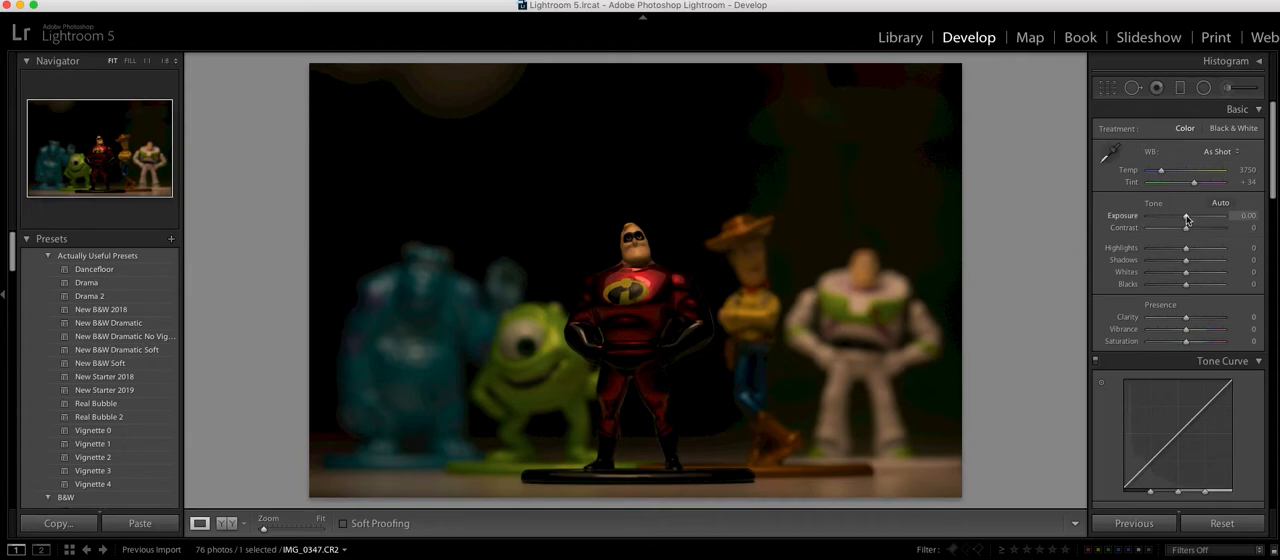
Step: Set exposure to +0.40, temperature to 3502 and tint to +44, and compare the photo before and after
drag(1187, 219, 1189, 219)
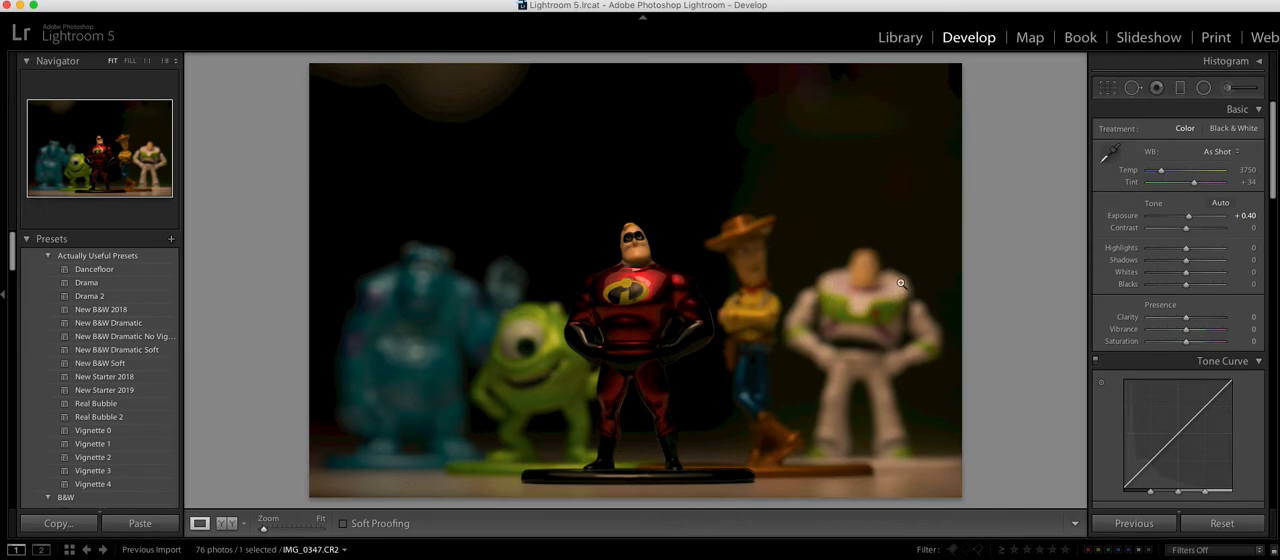
drag(1162, 171, 1160, 175)
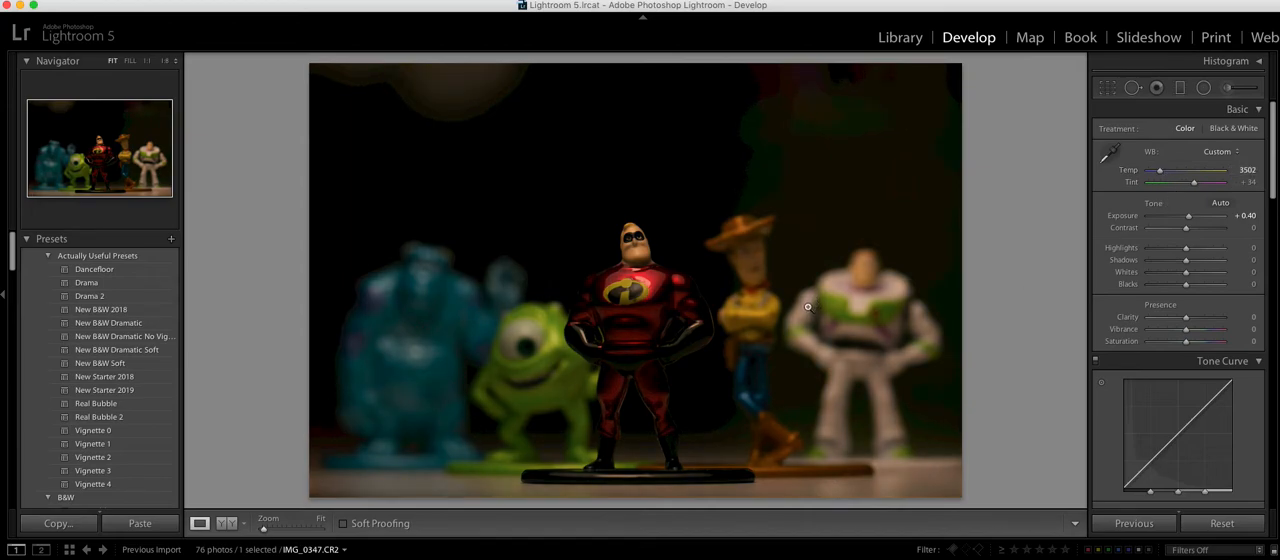
drag(1193, 183, 1198, 186)
click(226, 523)
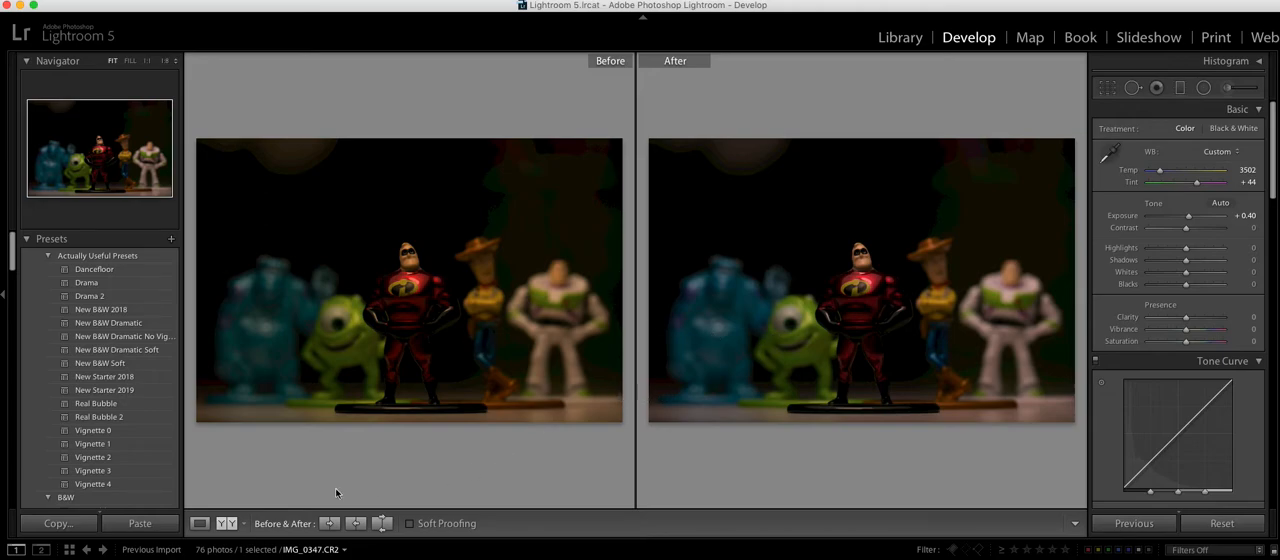
click(200, 524)
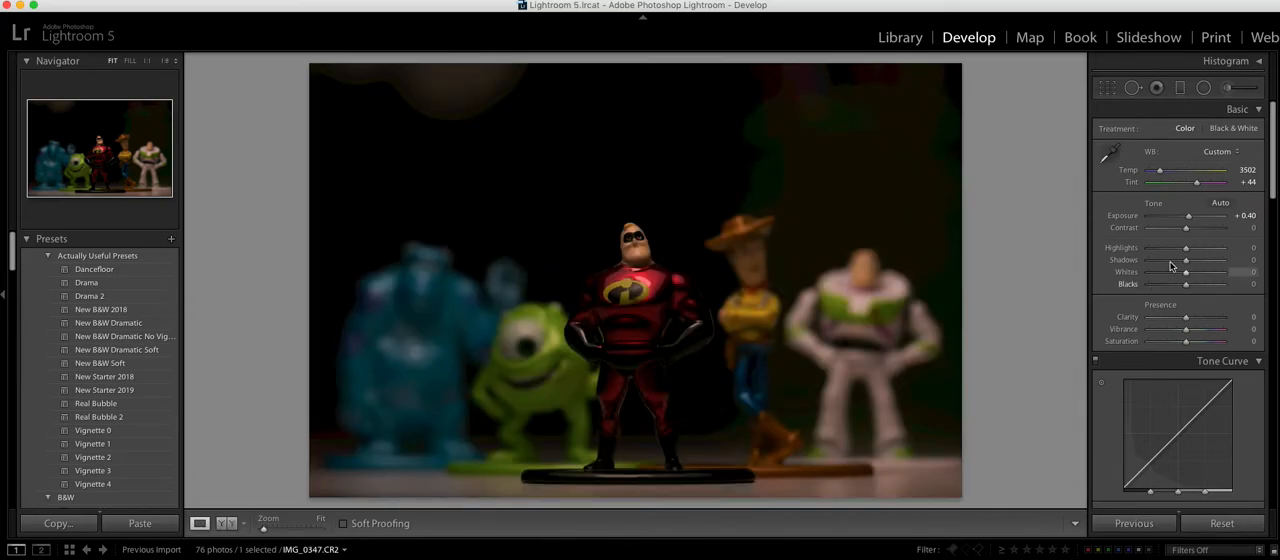
Step: Set the photo's highlights to −14, whites to +46 and shadows to +100
drag(1186, 252, 1177, 252)
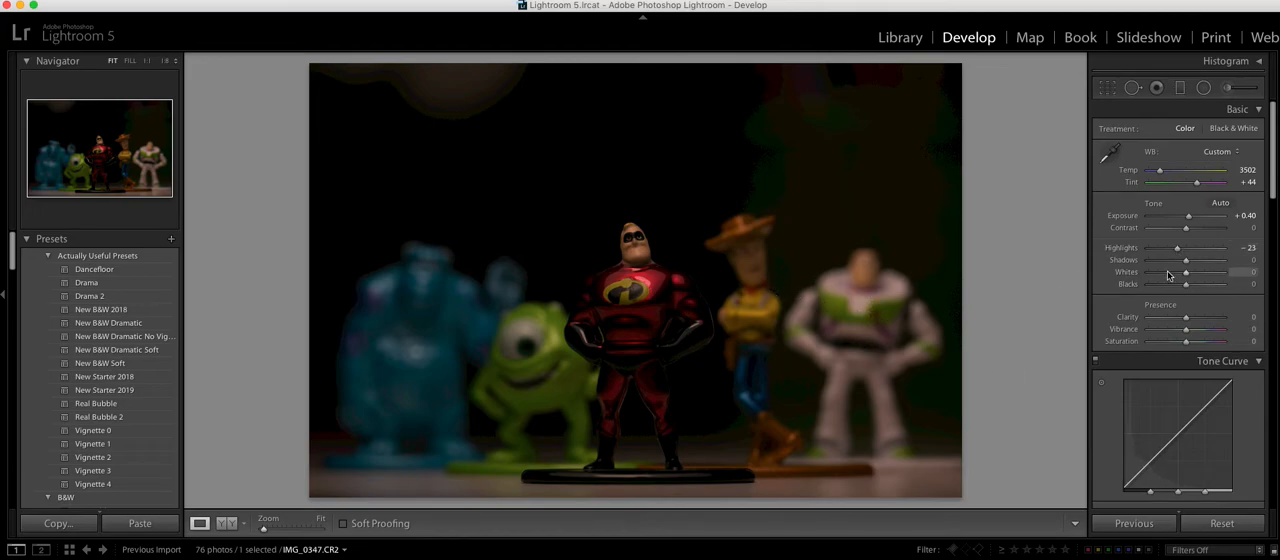
drag(1185, 274, 1205, 278)
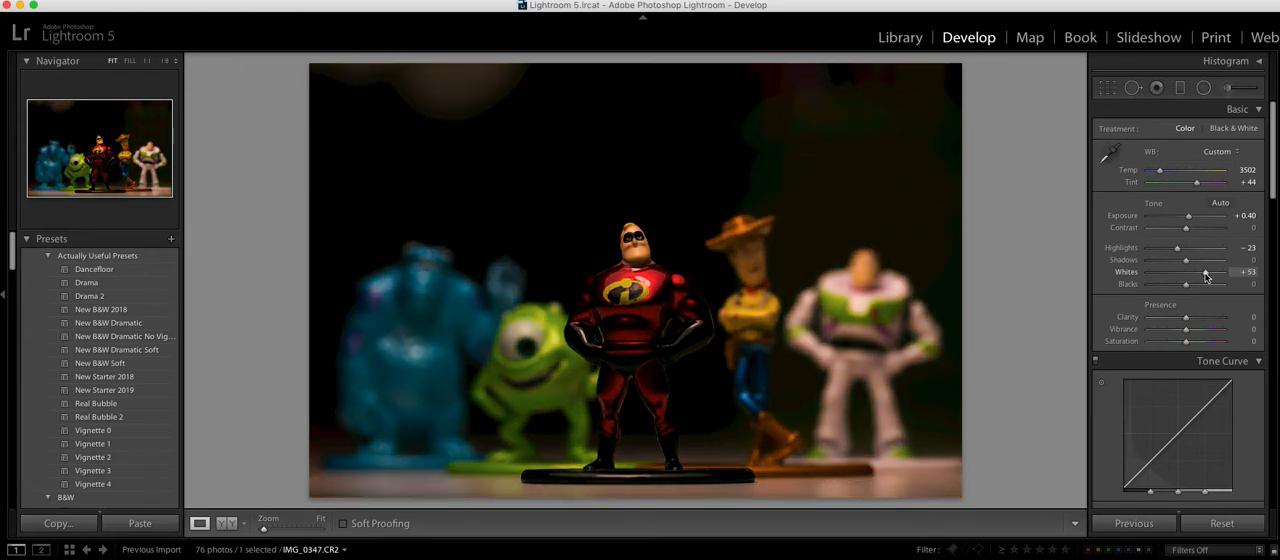
drag(1207, 278, 1204, 278)
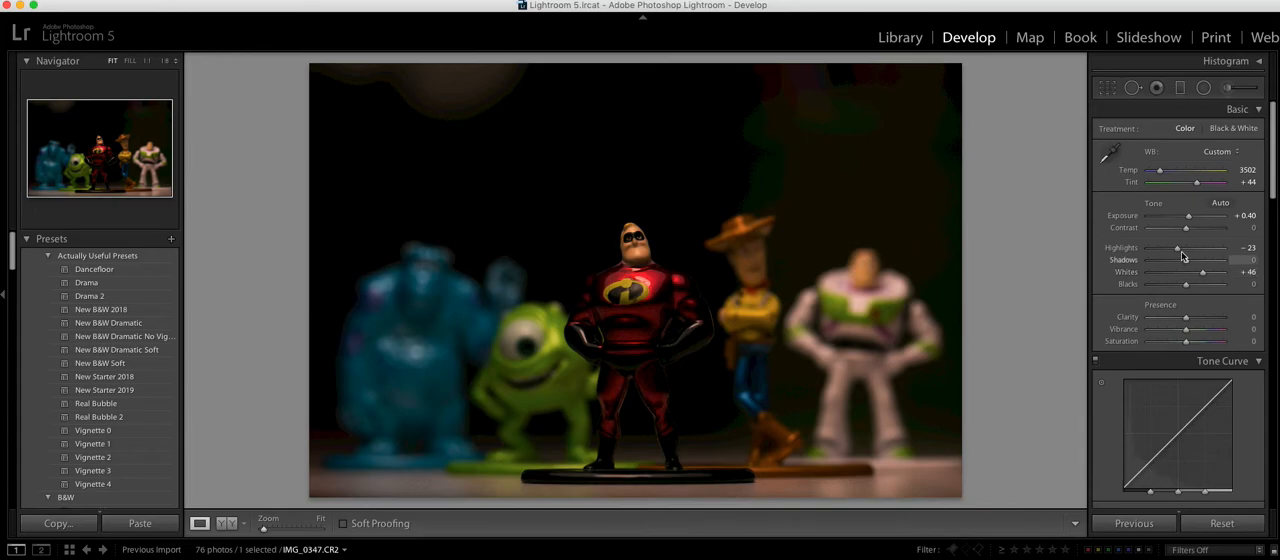
drag(1177, 249, 1149, 262)
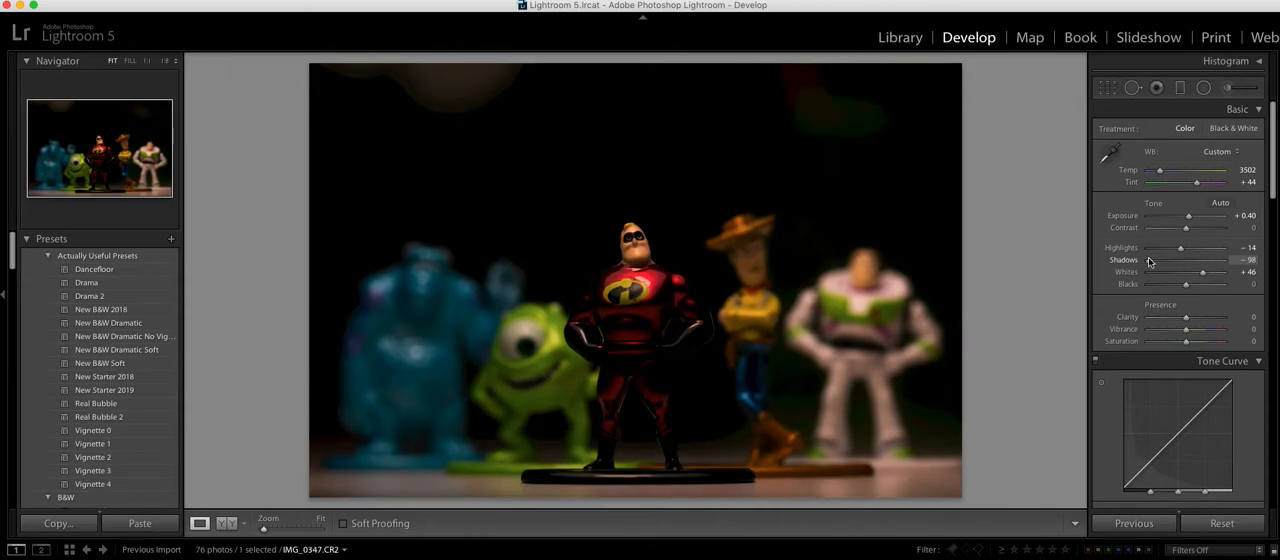
drag(1149, 262, 1249, 269)
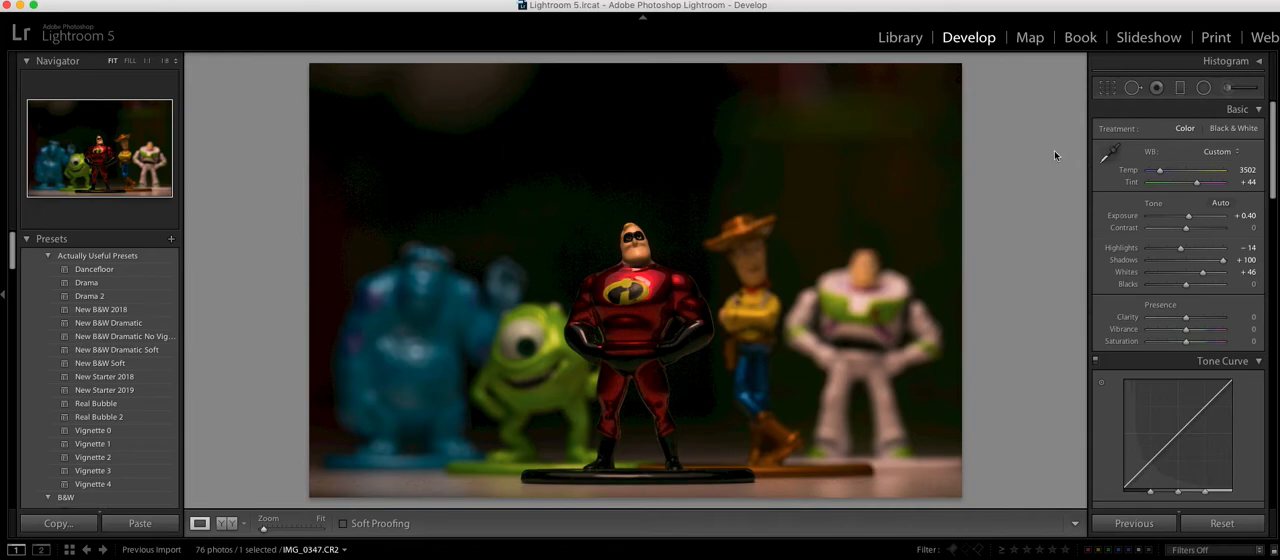
Step: Add a slanted graduated filter across the dark background above the figures with exposure at −0.90
click(1181, 88)
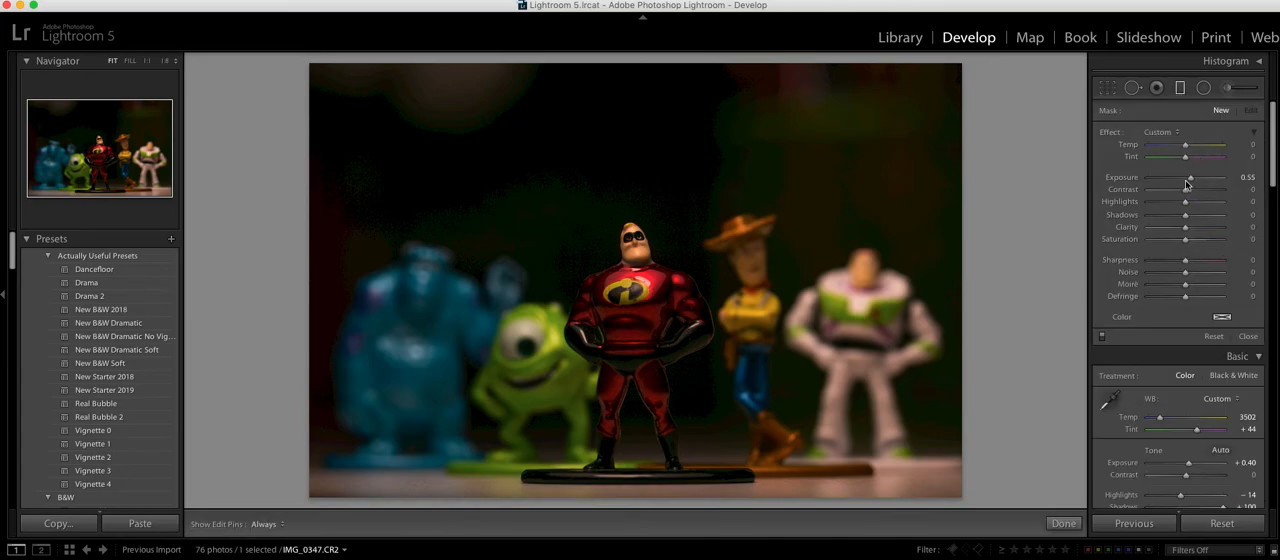
drag(1191, 179, 1176, 181)
drag(736, 100, 710, 272)
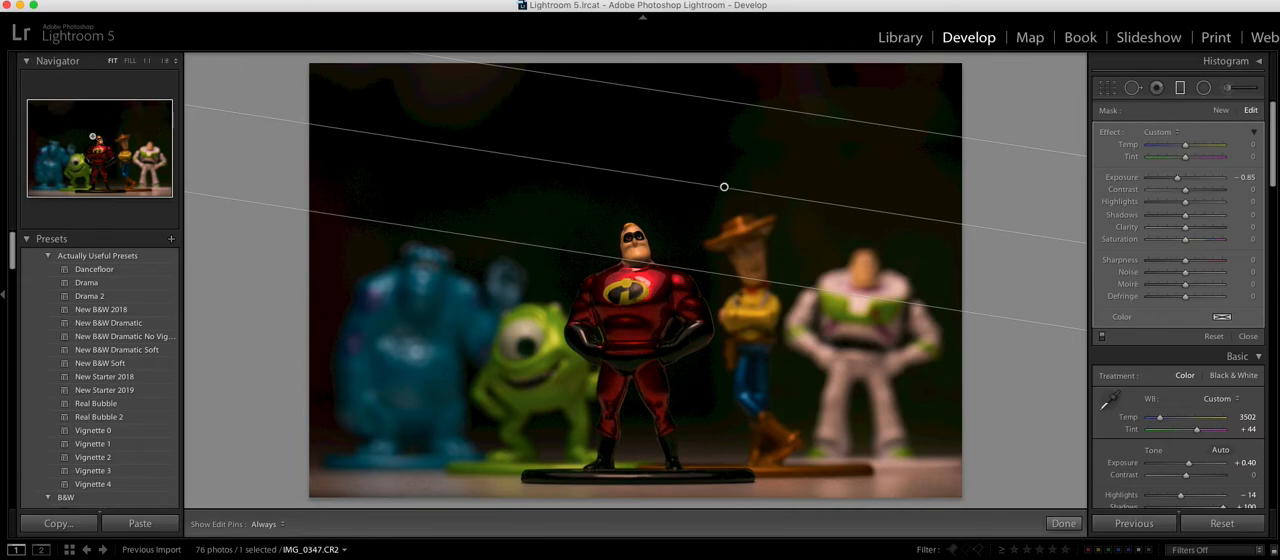
double_click(1177, 178)
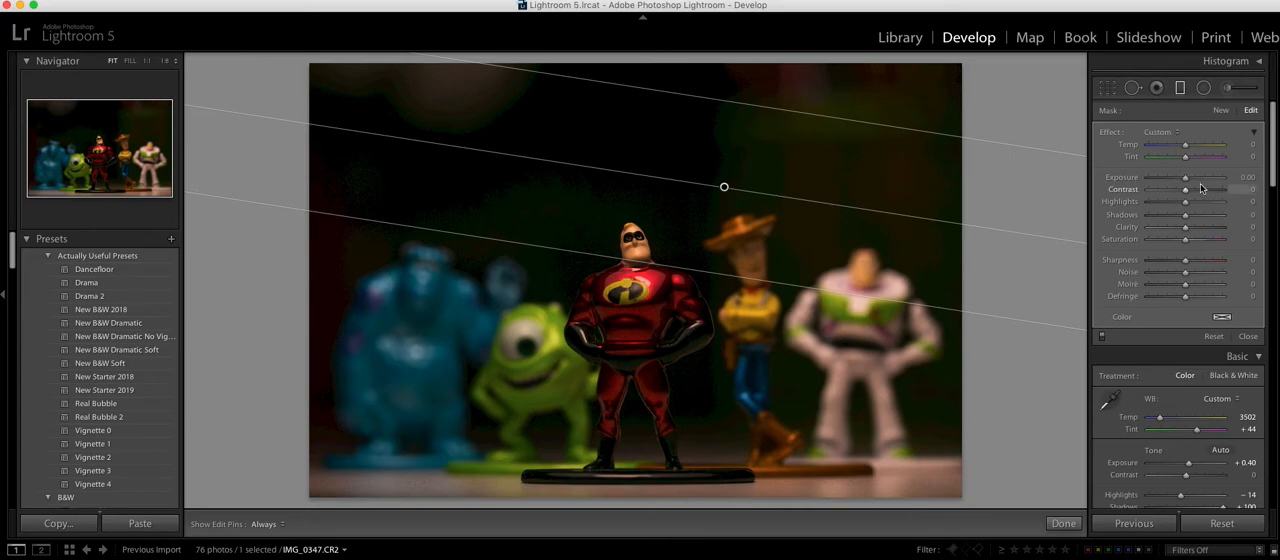
drag(1187, 181, 1178, 182)
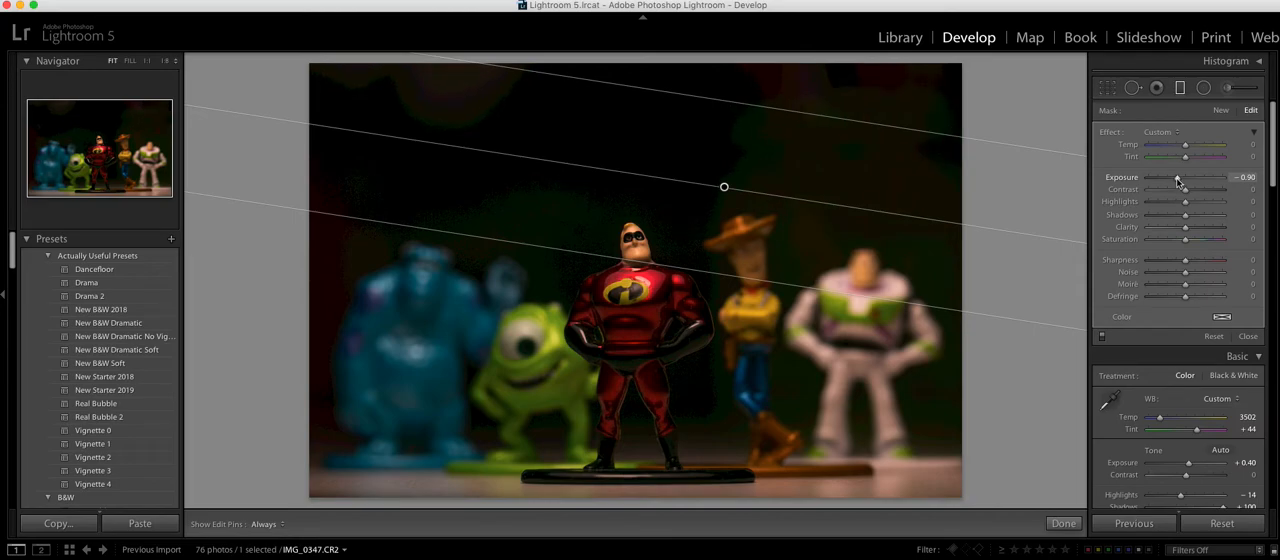
click(1181, 88)
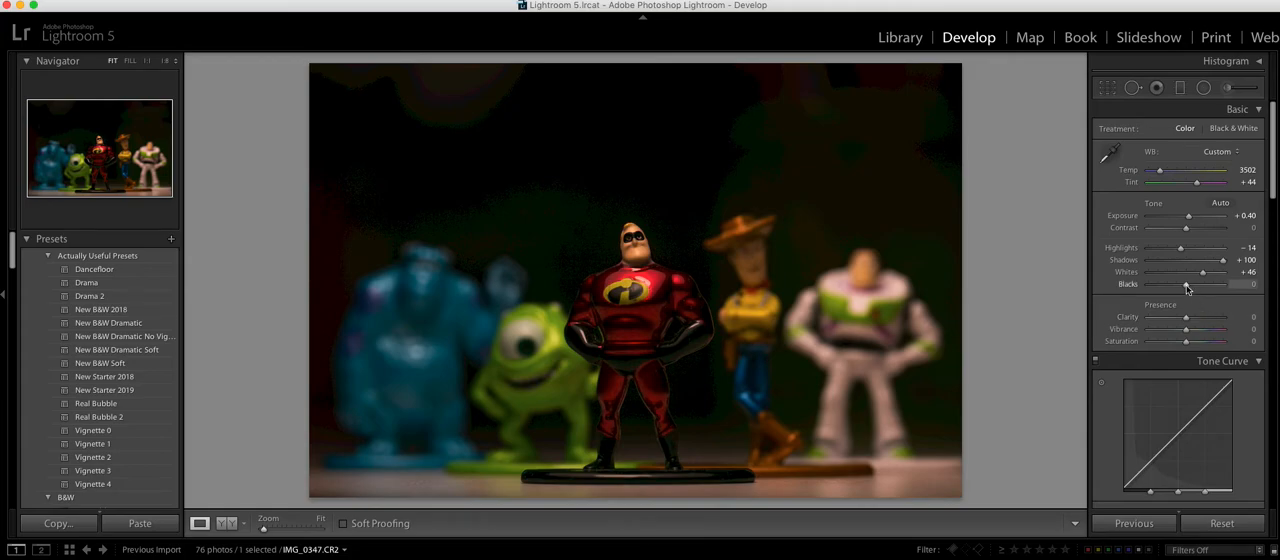
Step: Set blacks to −23 and contrast to +32, and cool the temperature to 3388
drag(1187, 289, 1178, 289)
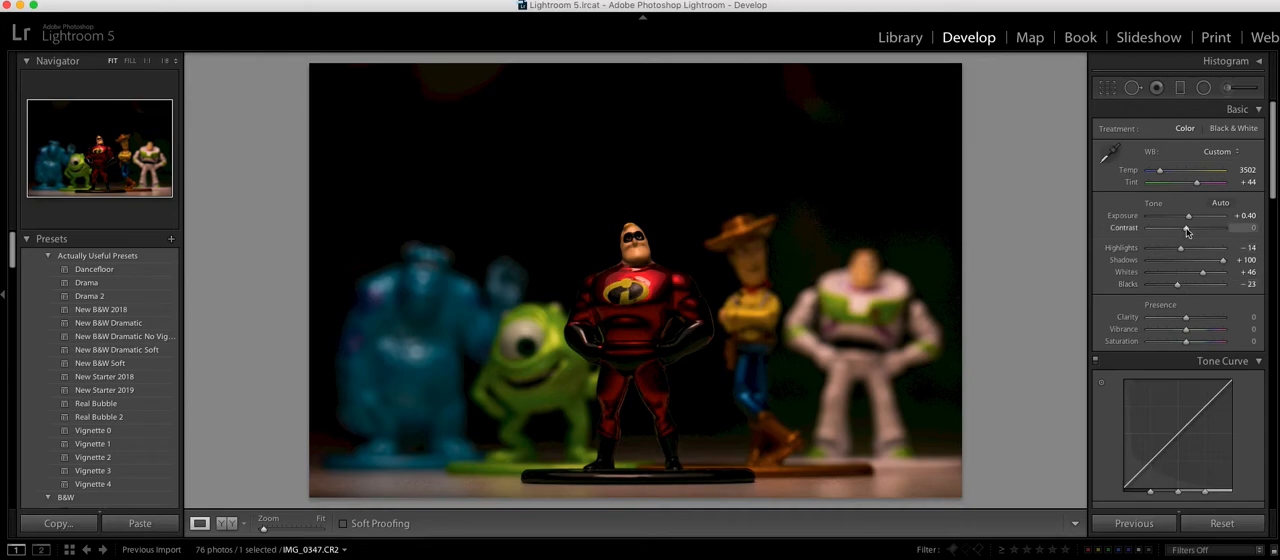
drag(1187, 229, 1197, 229)
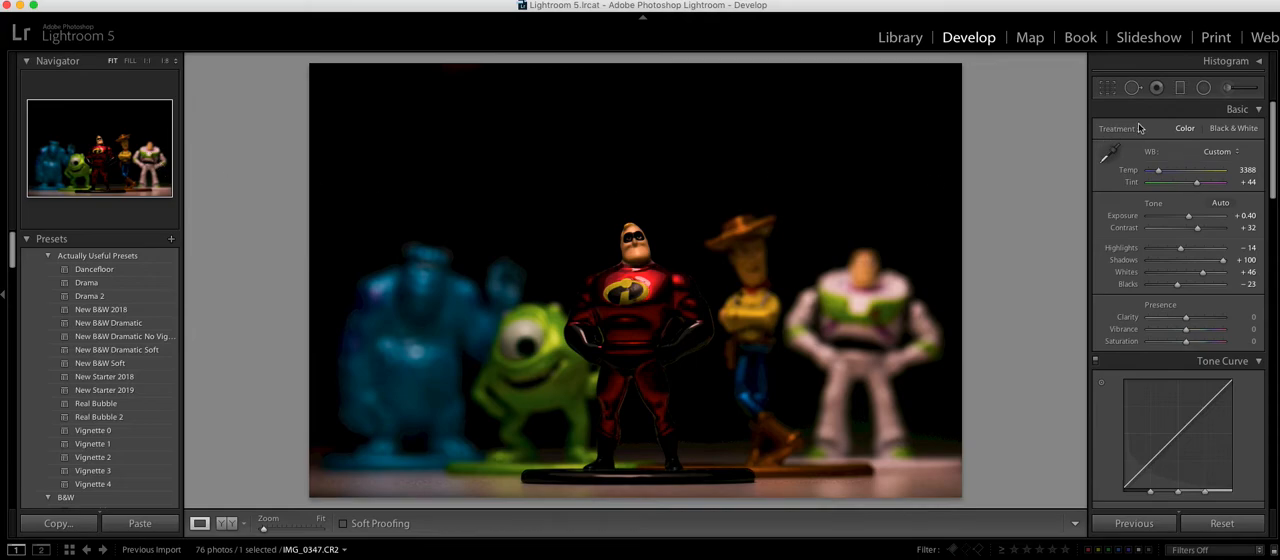
Step: Place an inverted radial filter around the Buzz Lightyear figure and lower its highlights to −36, with exposure at 0
click(1203, 87)
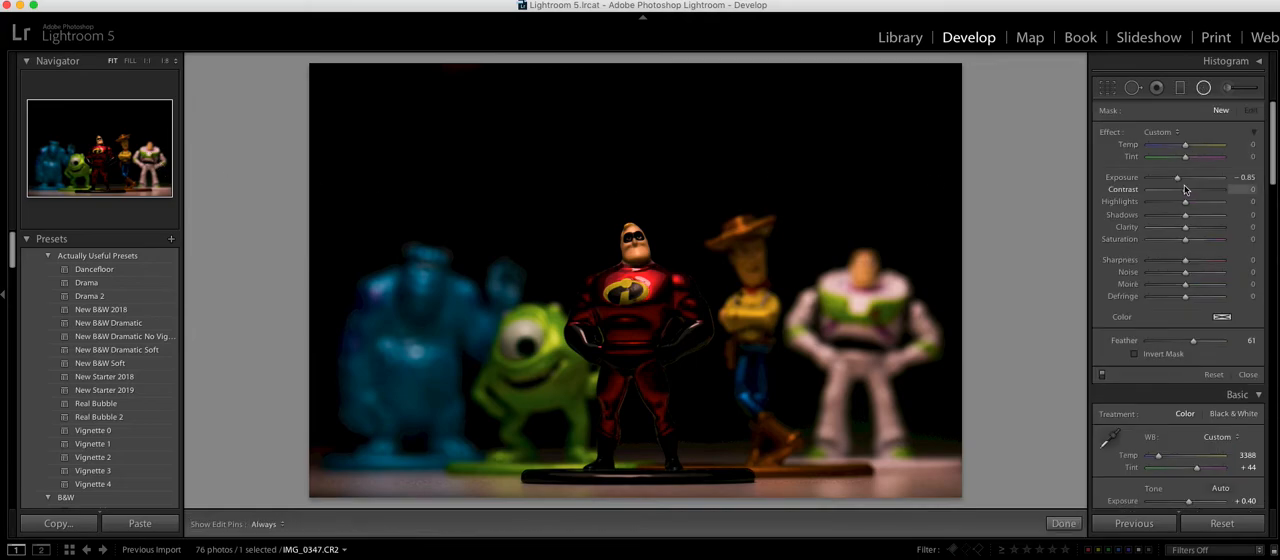
double_click(1177, 178)
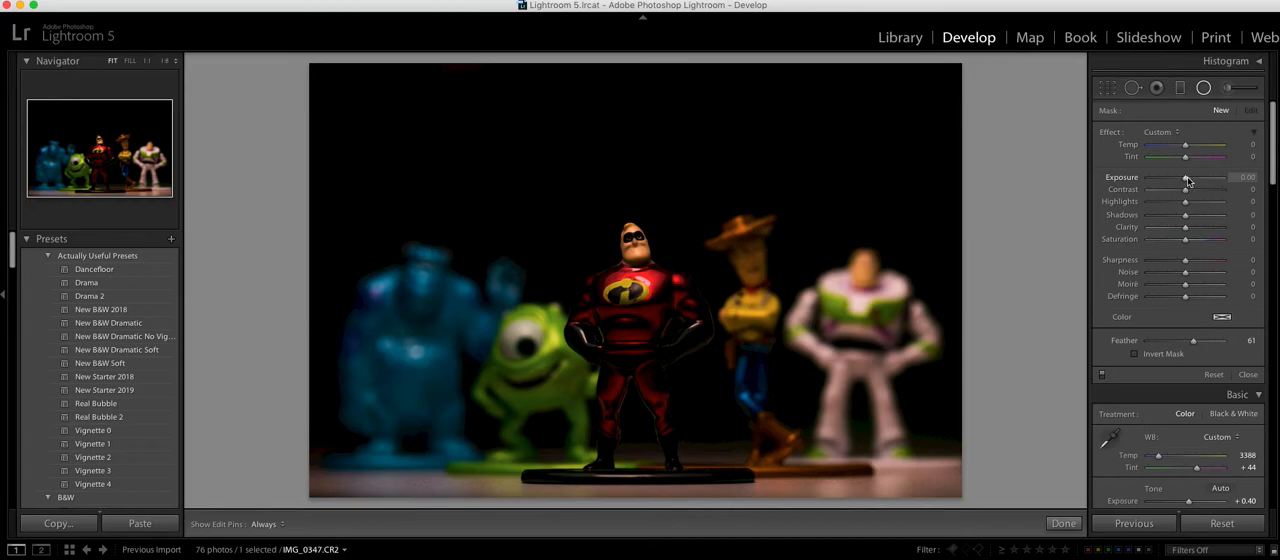
drag(1164, 207, 1146, 203)
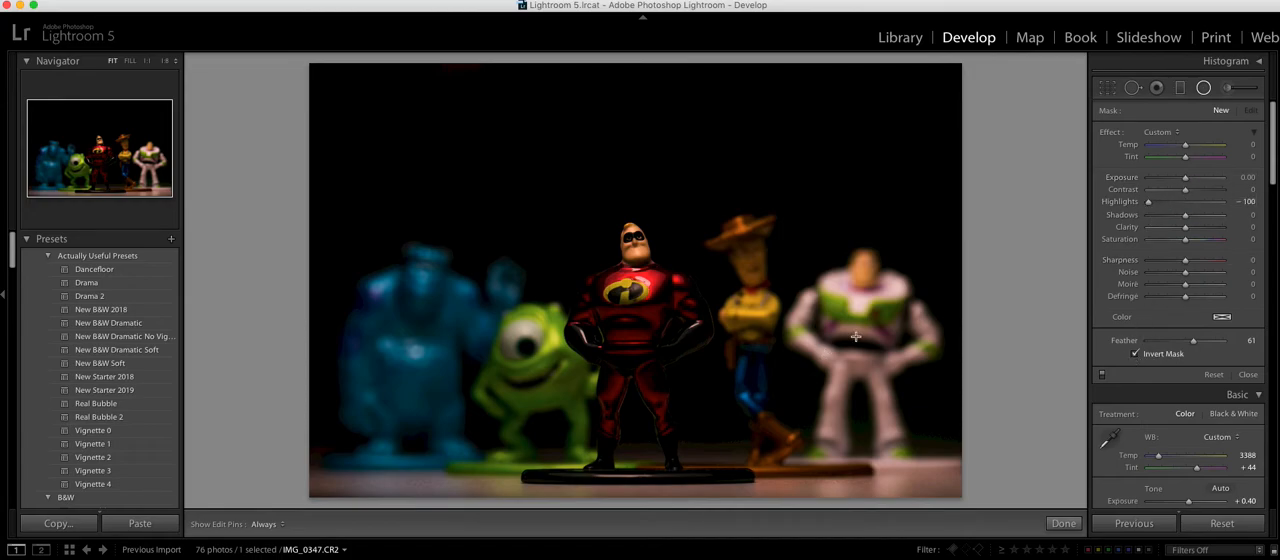
drag(865, 319, 983, 473)
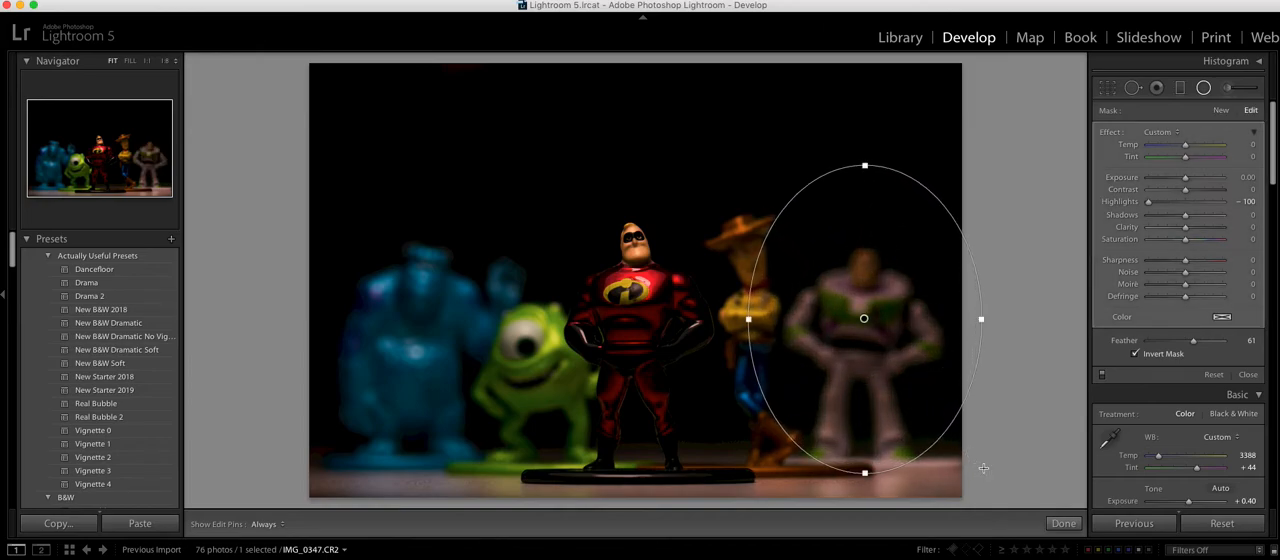
click(1173, 204)
drag(1174, 204, 1176, 205)
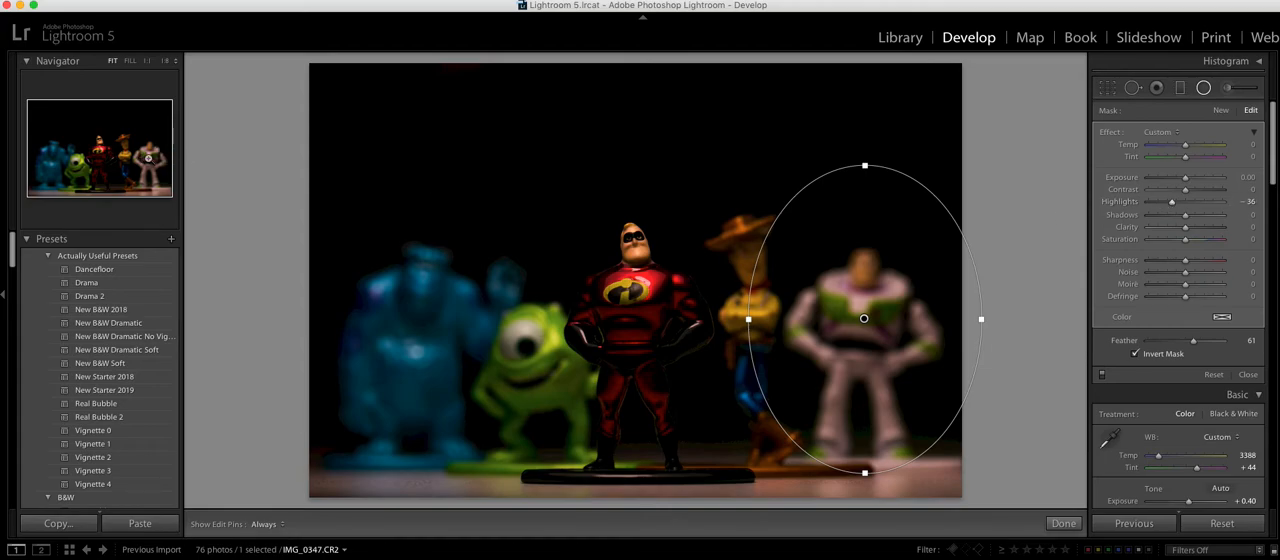
double_click(1173, 203)
click(1204, 89)
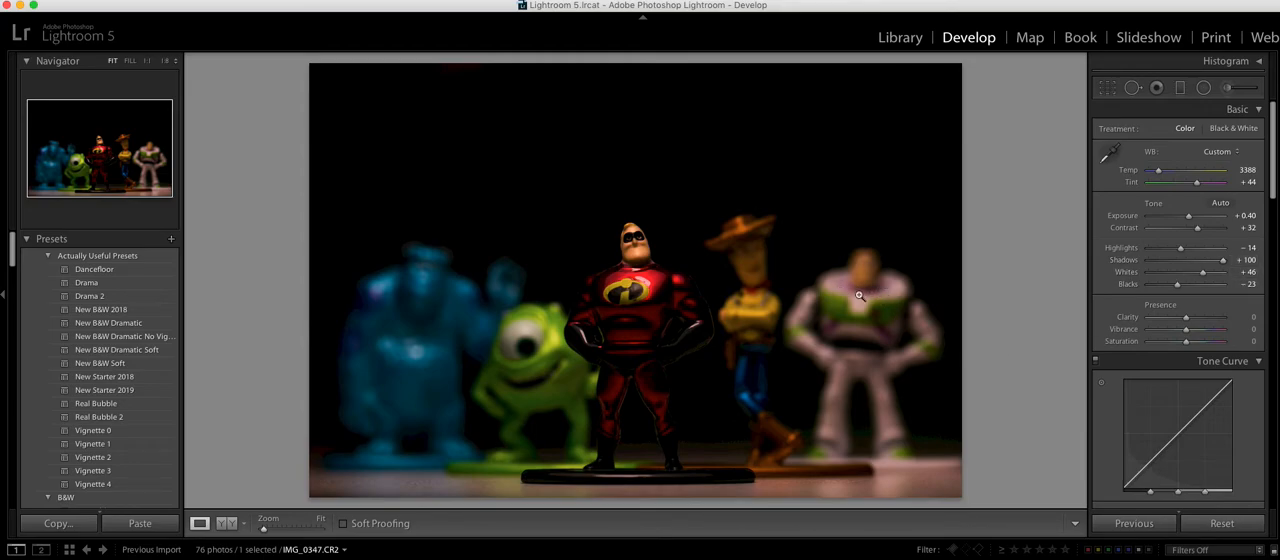
Step: Enable chromatic aberration removal and extend the purple defringe hue range in the lens corrections
scroll(1200, 342, down, 10)
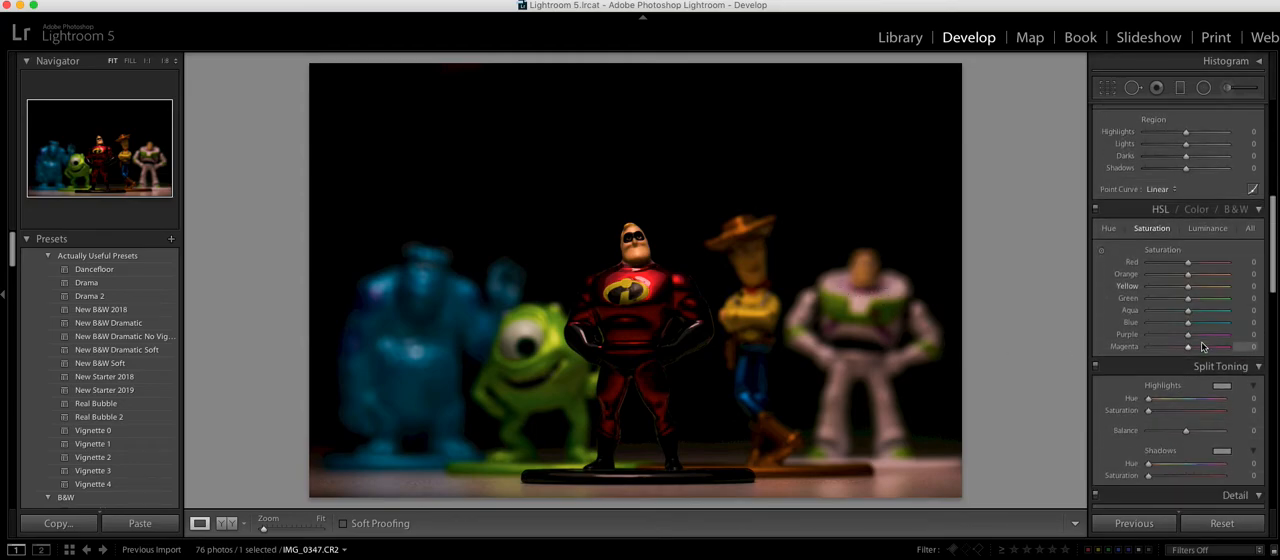
scroll(1203, 346, down, 10)
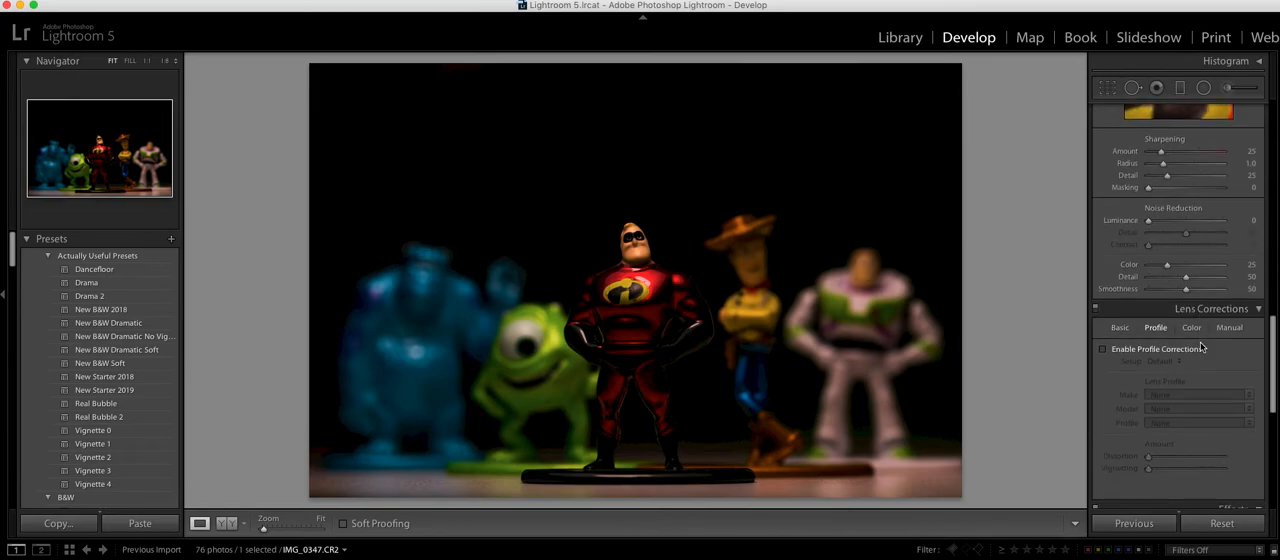
click(1190, 329)
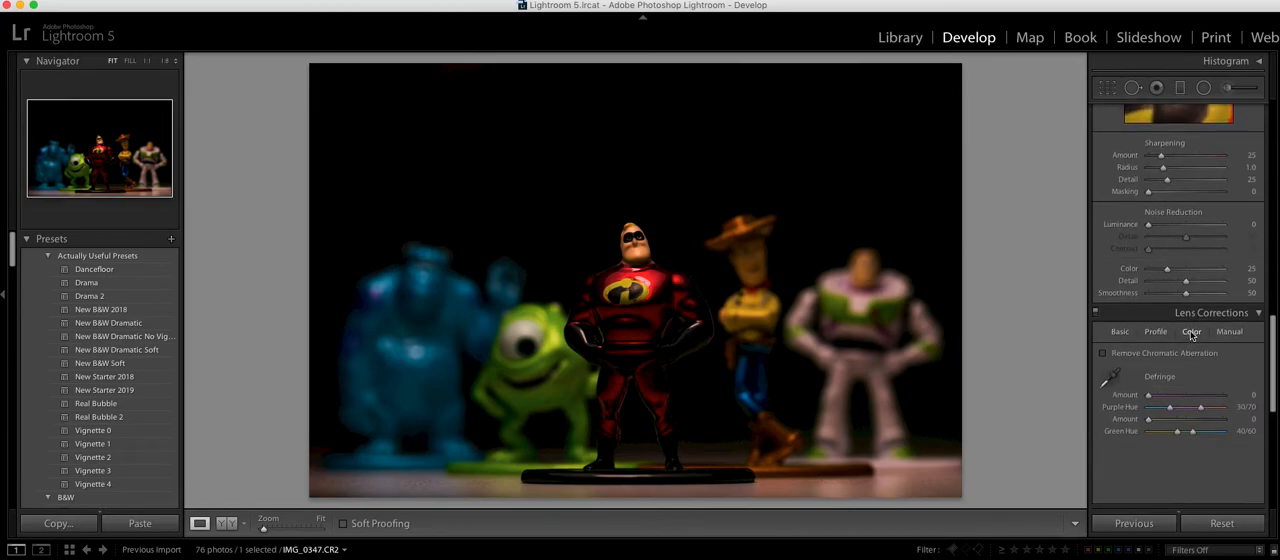
click(1103, 354)
drag(1204, 399, 1227, 398)
Step: Lower the photo's purple saturation to −47 and magenta saturation to −44
scroll(1180, 320, up, 1)
scroll(1180, 320, up, 10)
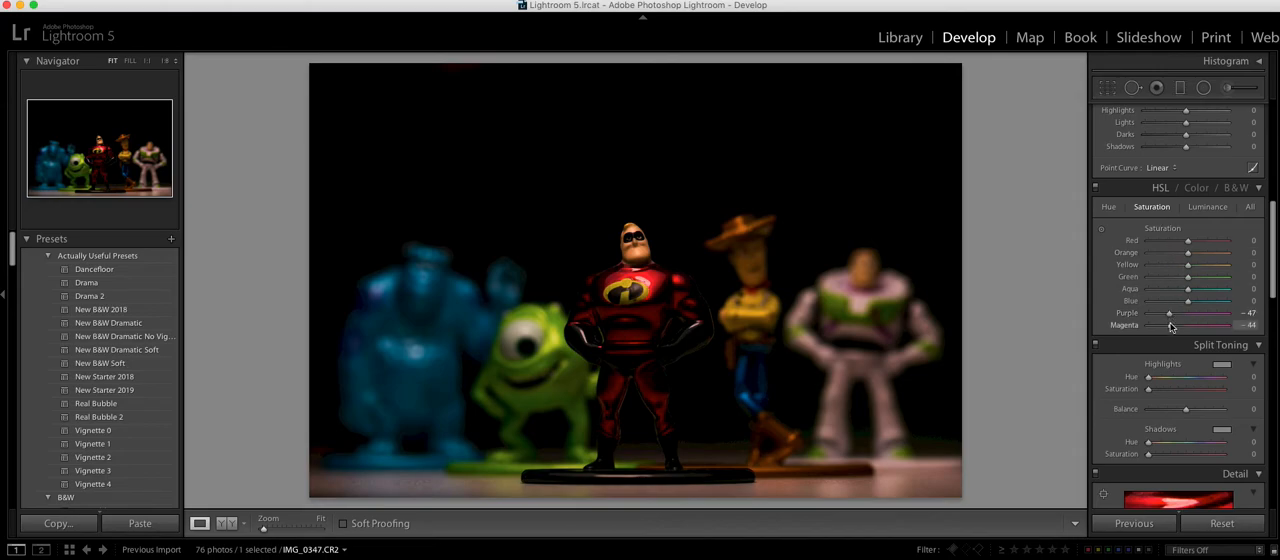
Step: Try lowering the red saturation to −48, and reset it to 0
drag(1188, 241, 1168, 242)
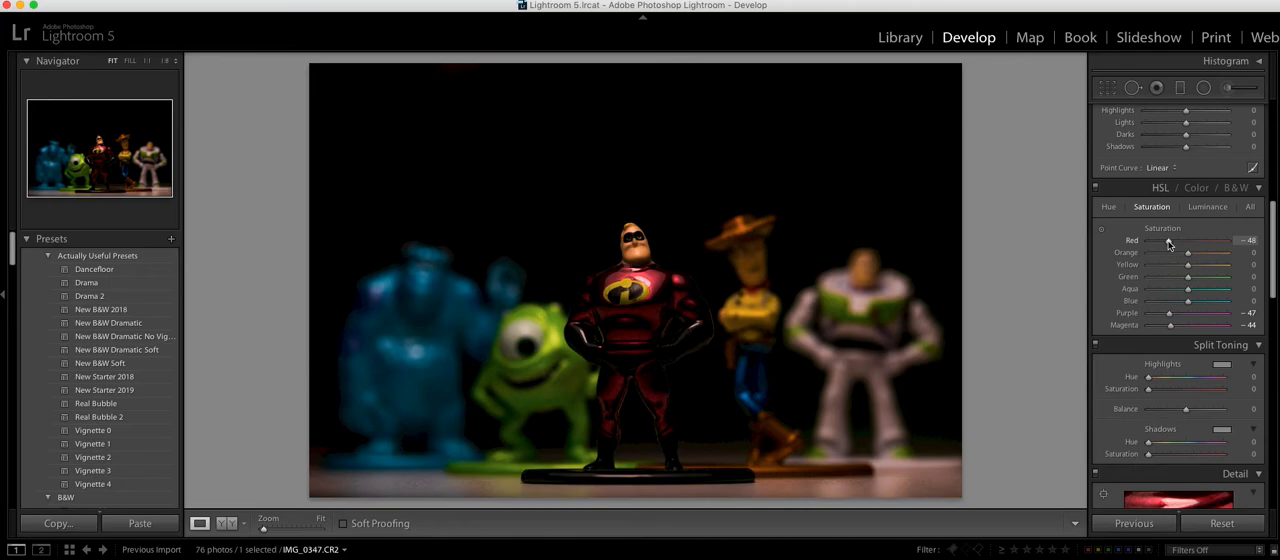
drag(1169, 243, 1175, 243)
double_click(1175, 242)
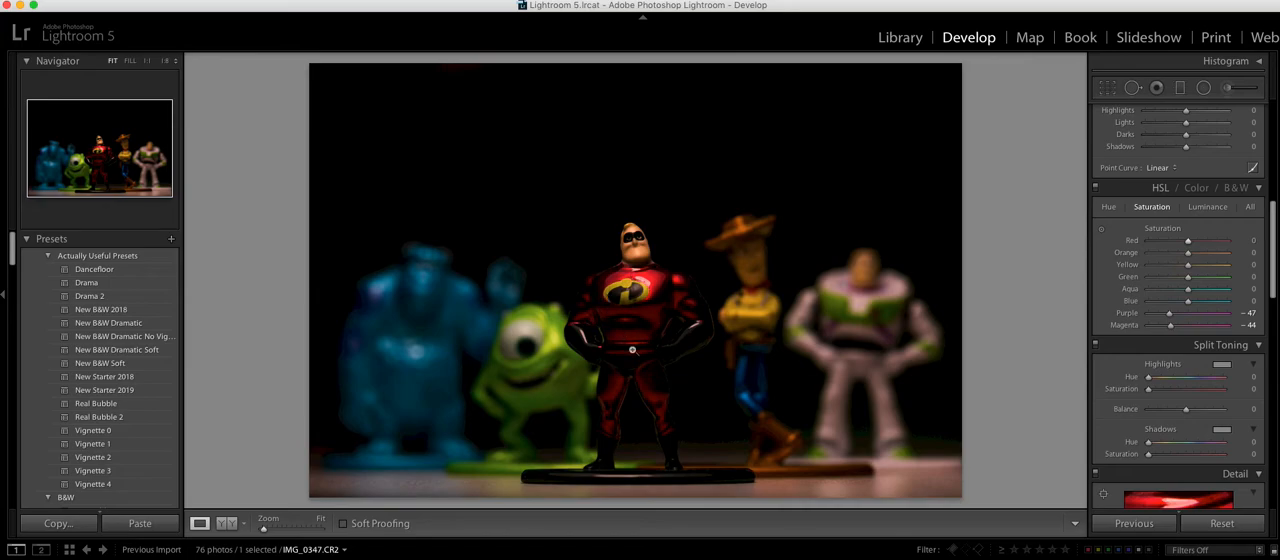
Step: Brush a local adjustment onto the Mr. Incredible figure's torso, with shadows at 100 and exposure at 2.12
click(1227, 88)
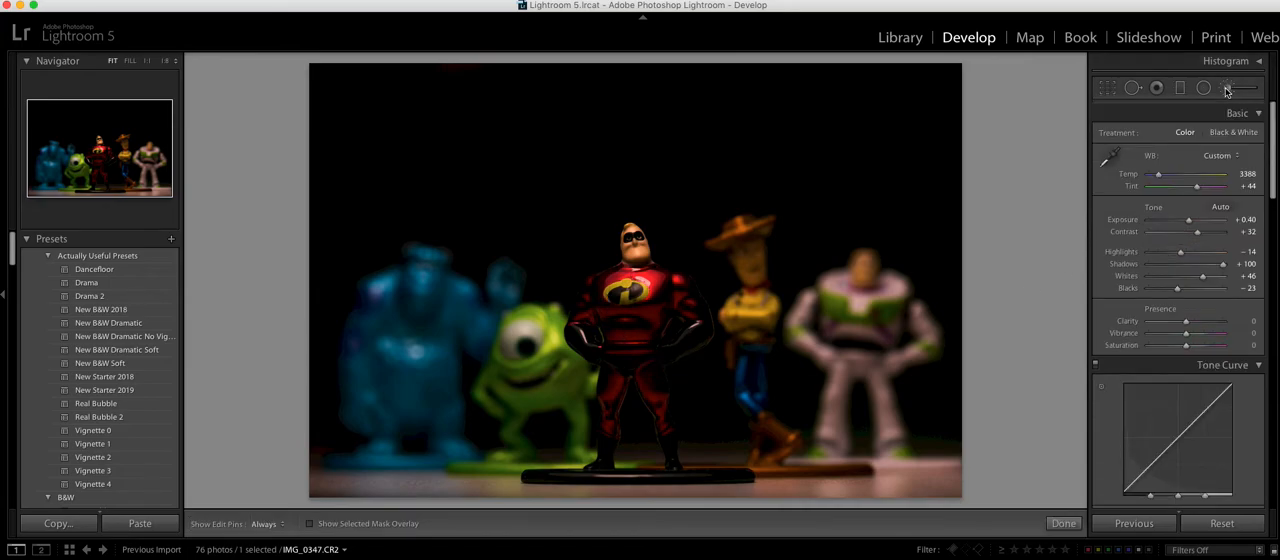
double_click(1149, 203)
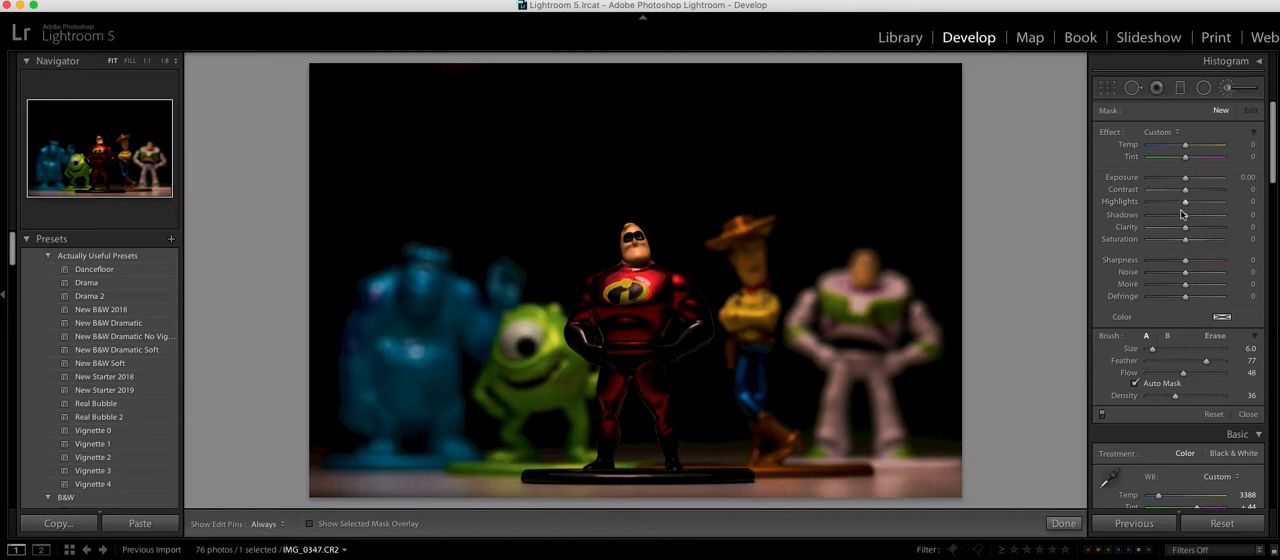
drag(1185, 177, 1188, 179)
key(h)
click(620, 330)
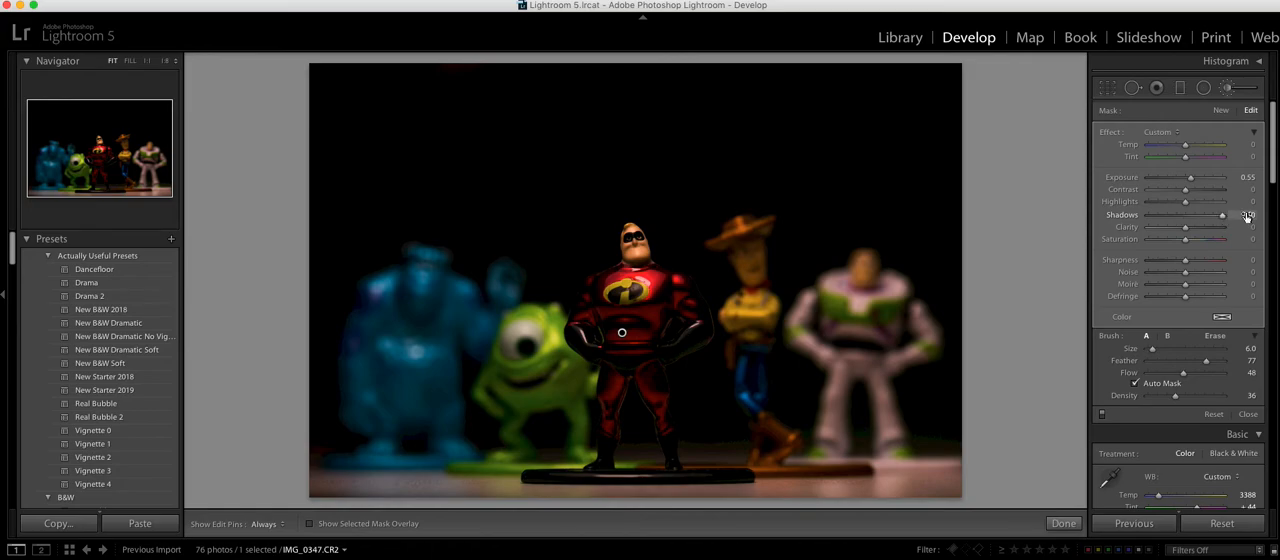
drag(1190, 178, 1198, 179)
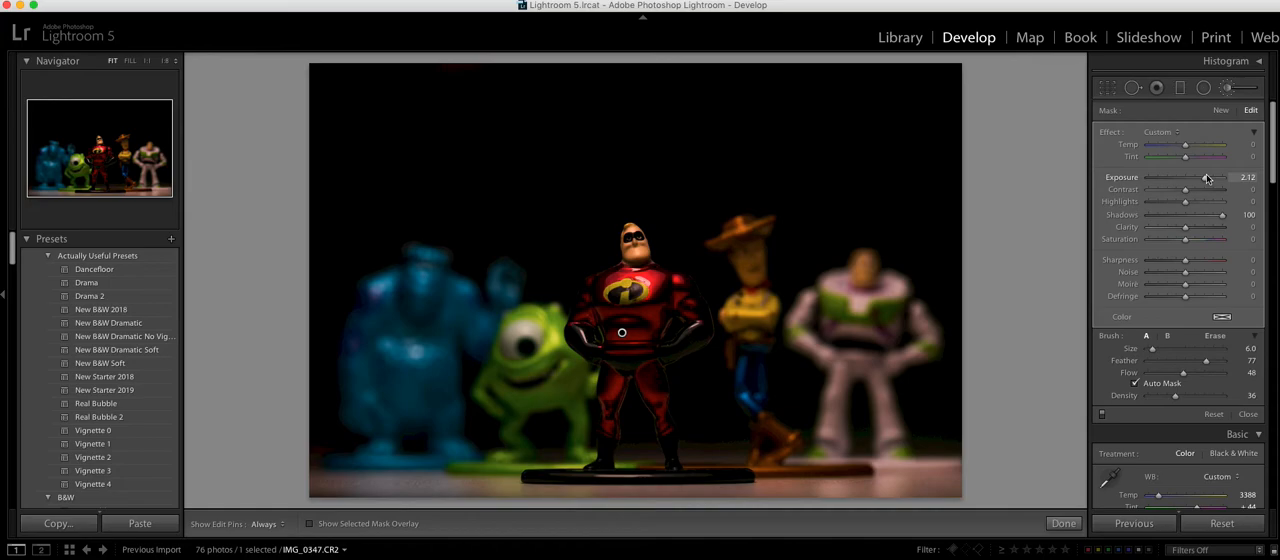
Step: Set the torso brush adjustment's exposure to 3.82 and its contrast to 72
drag(1210, 178, 1218, 179)
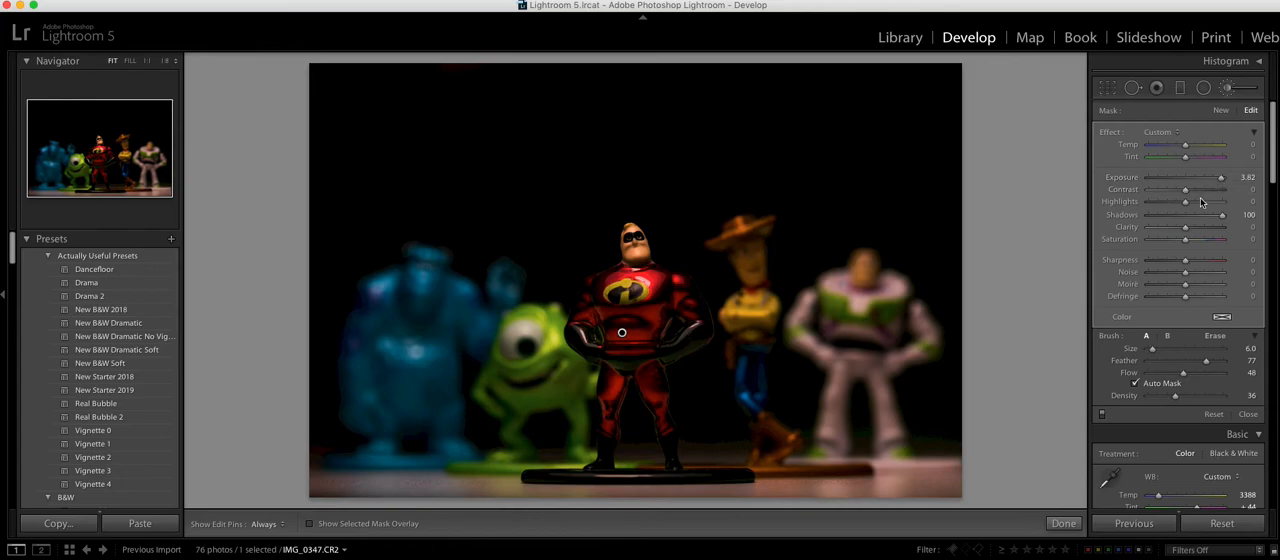
drag(1200, 193, 1206, 194)
Step: Heal a small spot on the side of Mr. Incredible's face at 1:1 view, with a spot size of 14
click(147, 60)
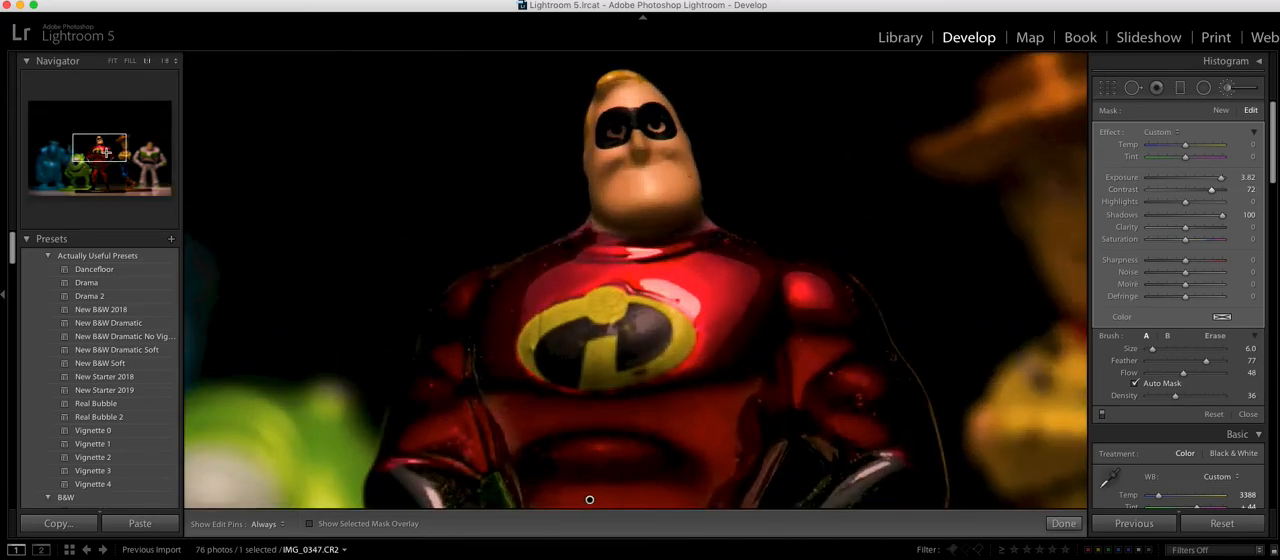
click(106, 148)
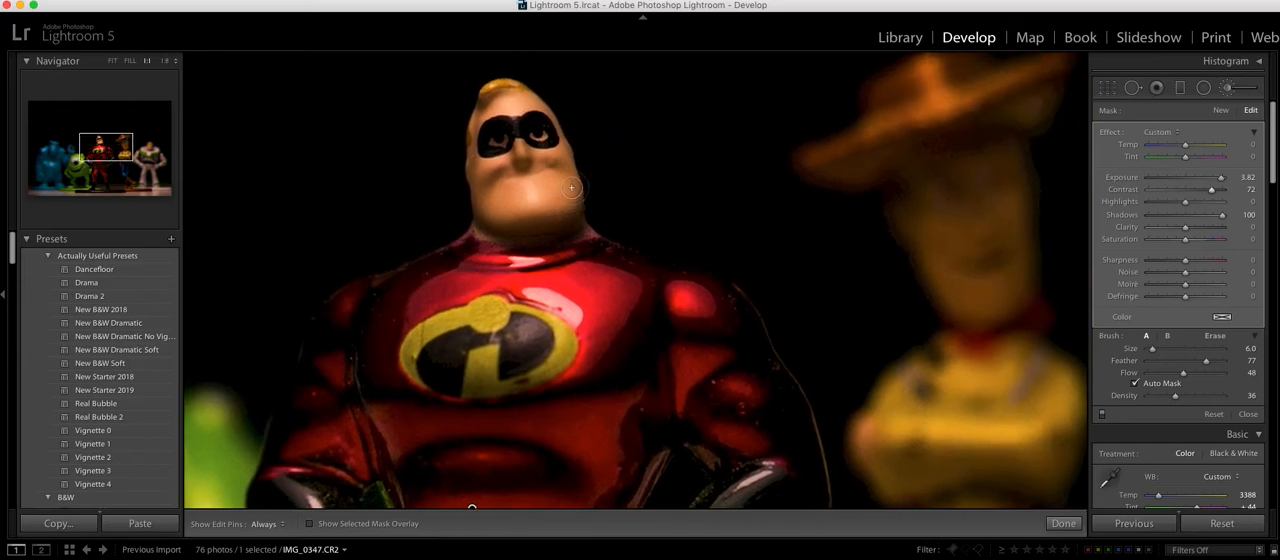
click(1132, 87)
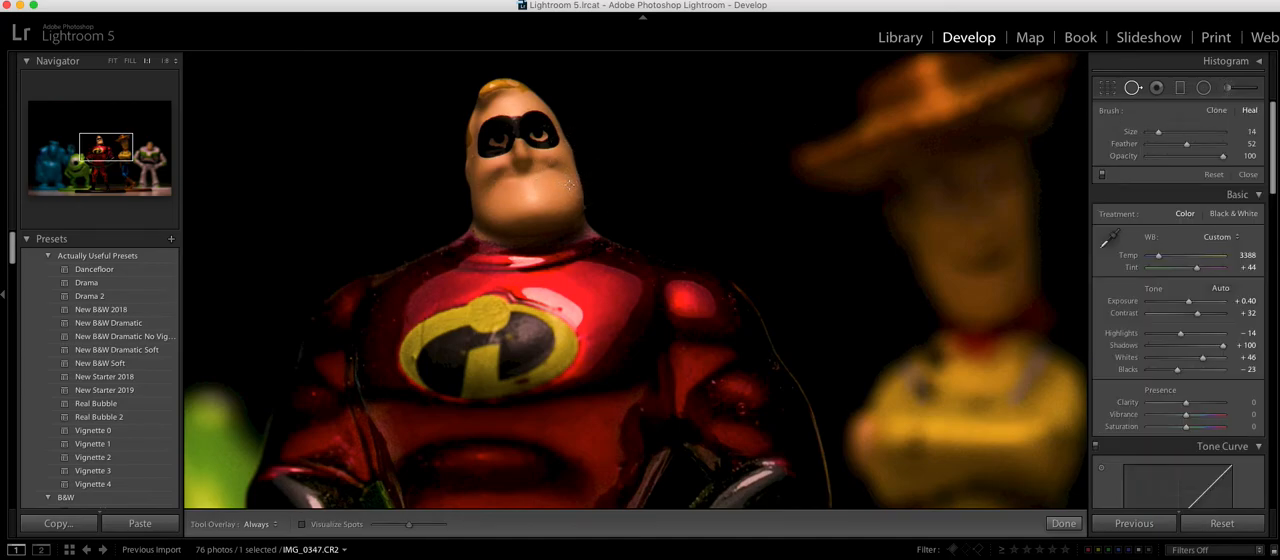
click(573, 184)
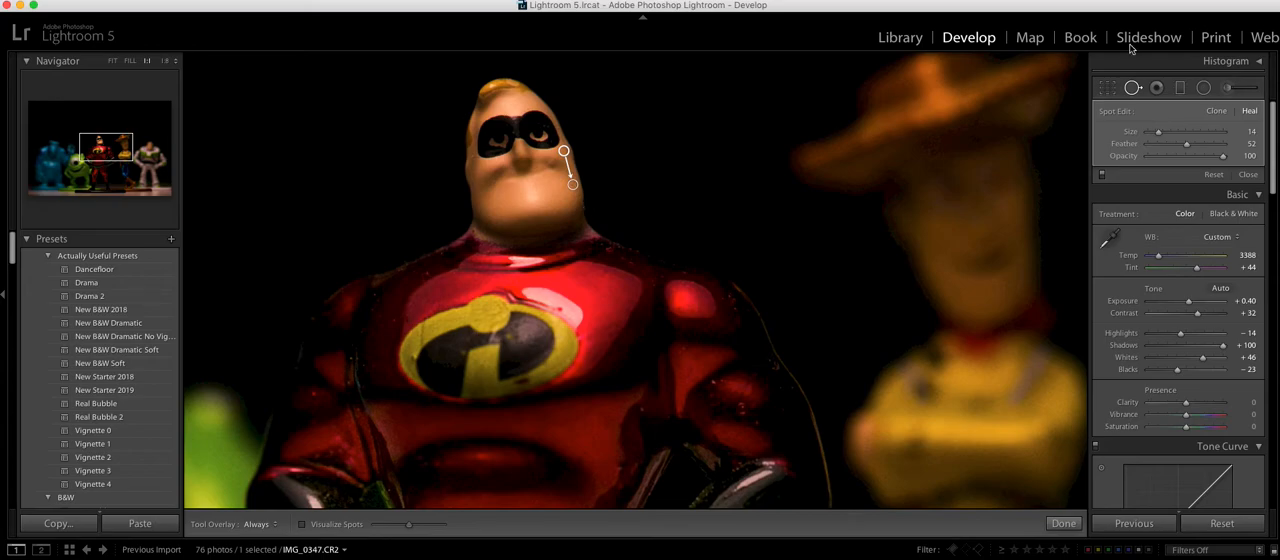
click(1133, 88)
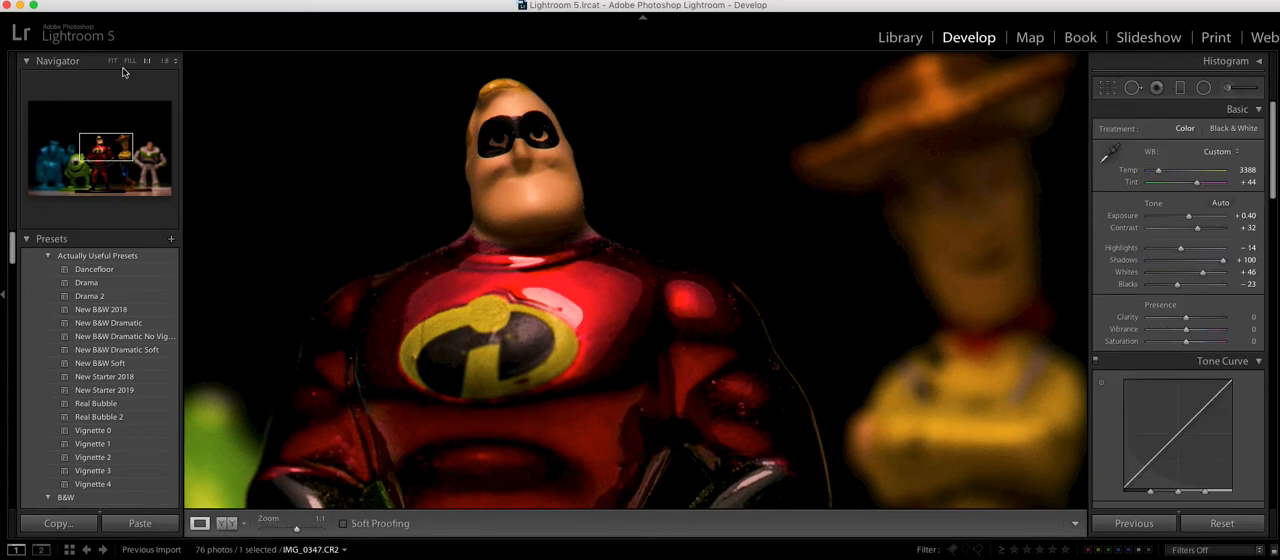
Step: Set the photo's overall highlights to −10 and compare the result side by side with the original
click(102, 154)
drag(102, 160, 102, 176)
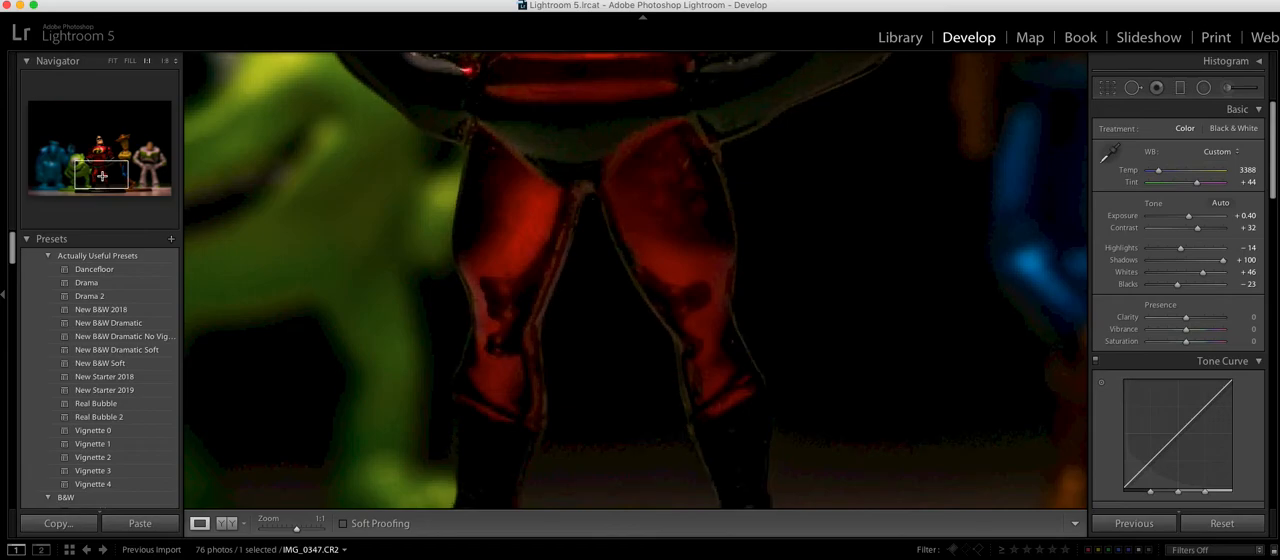
drag(102, 176, 102, 157)
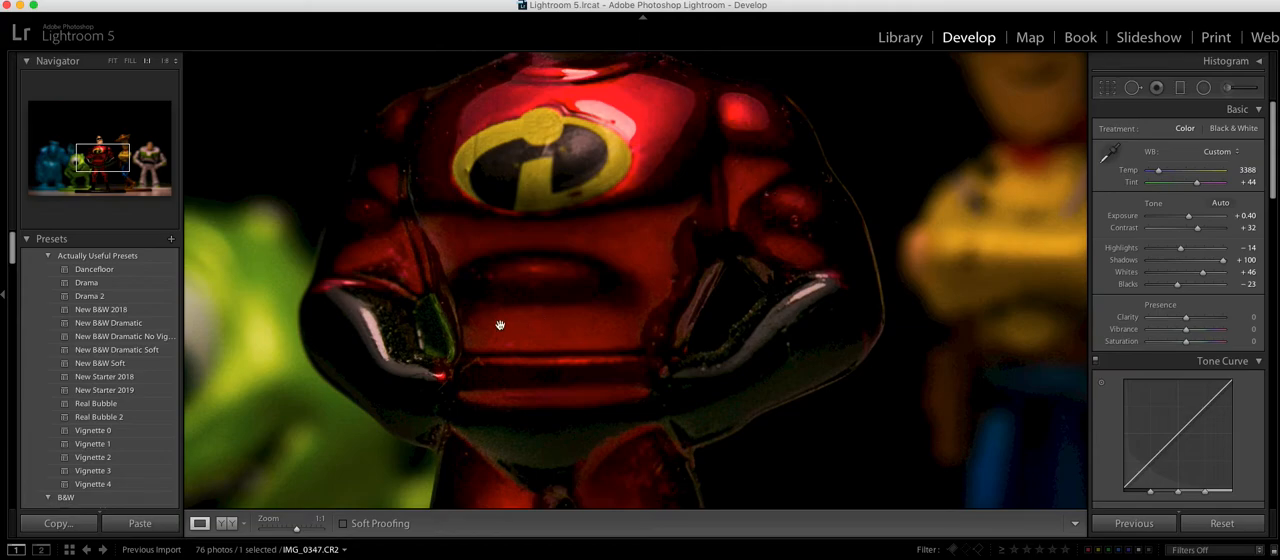
click(113, 61)
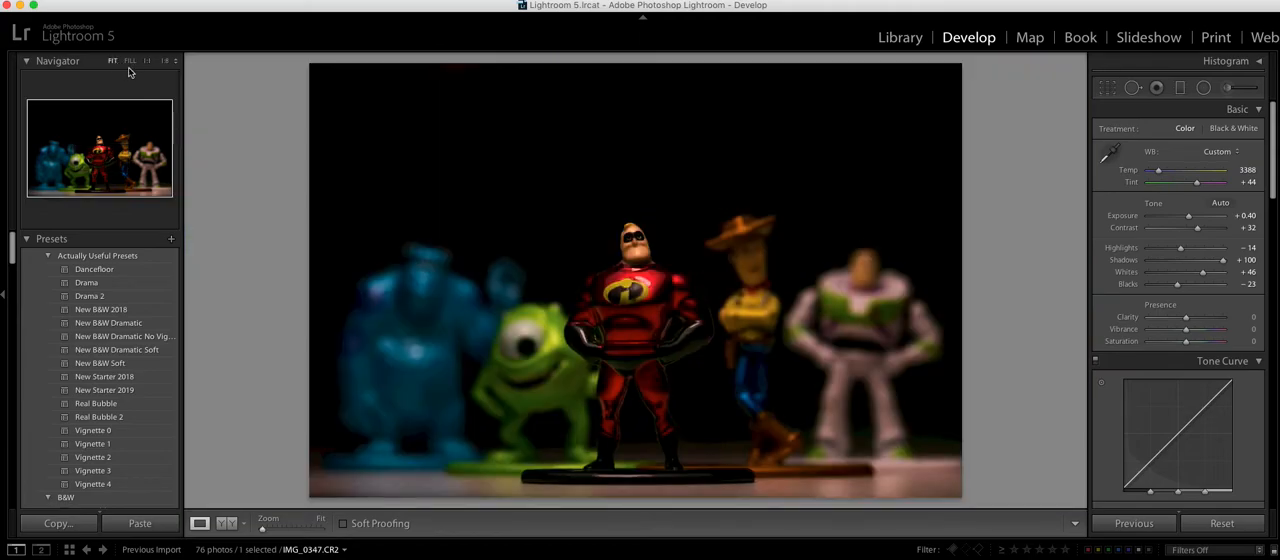
drag(1181, 256, 1187, 251)
drag(1187, 251, 1183, 253)
click(227, 526)
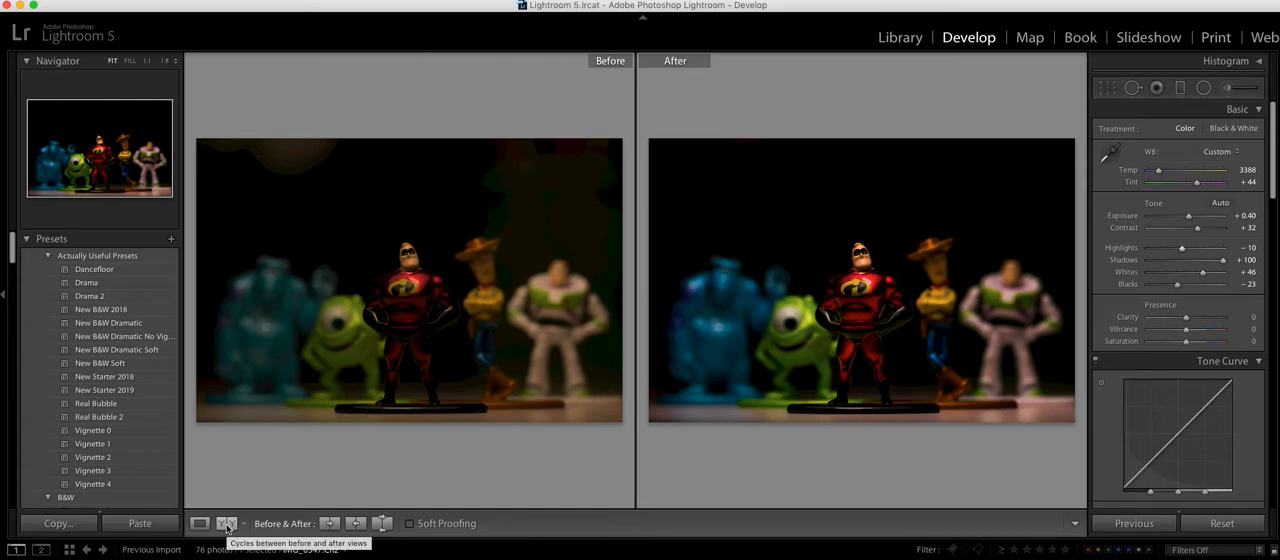
click(200, 523)
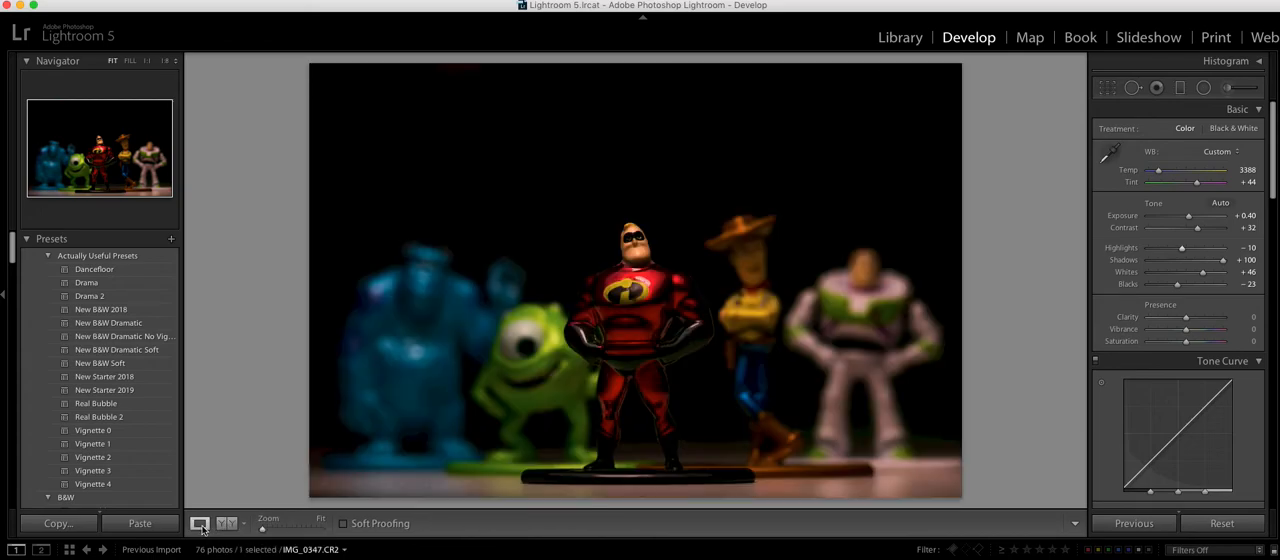
Step: Set the photo's saturation to −25 and vibrance to +82, and compare the result with the original
mouse_move(1186, 329)
mouse_down()
mouse_move(1203, 332)
mouse_move(1178, 346)
mouse_up()
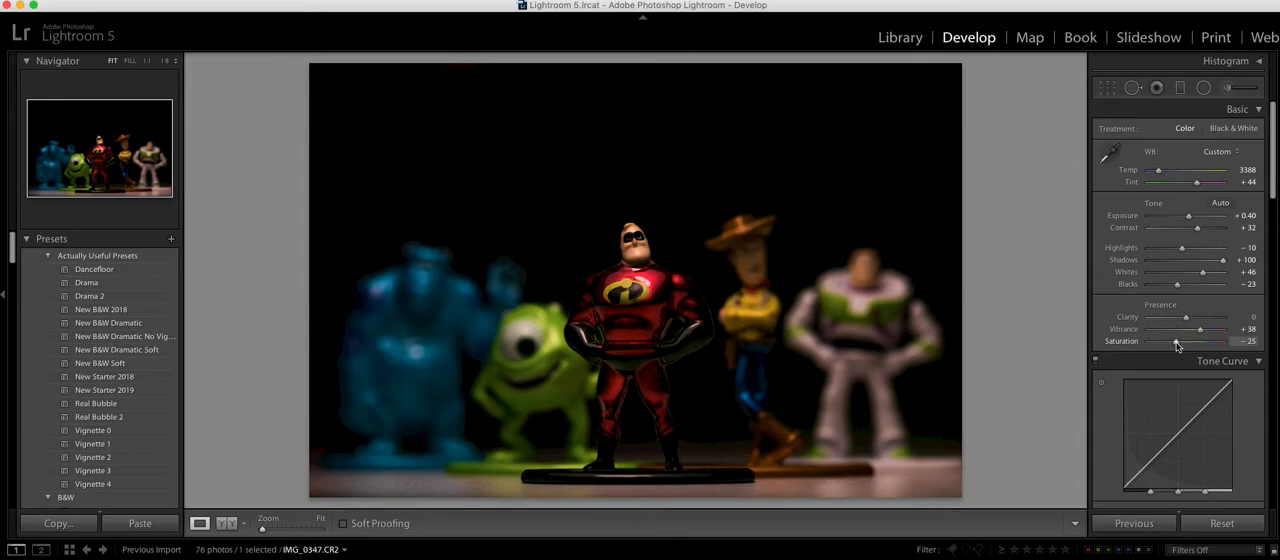
drag(1200, 329, 1216, 333)
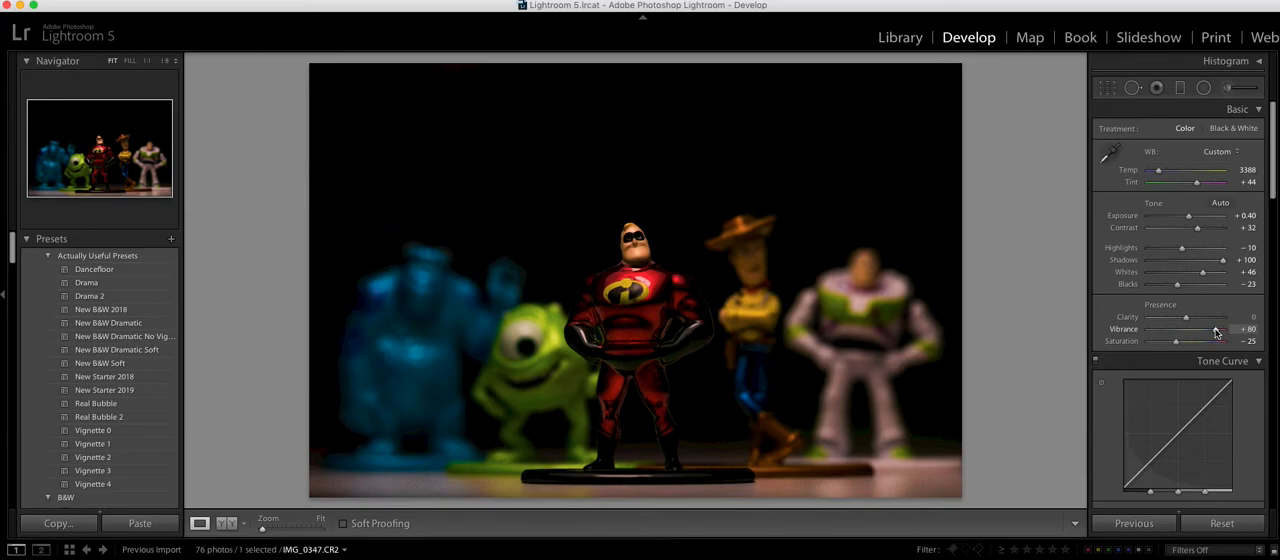
drag(1216, 333, 1217, 333)
click(226, 523)
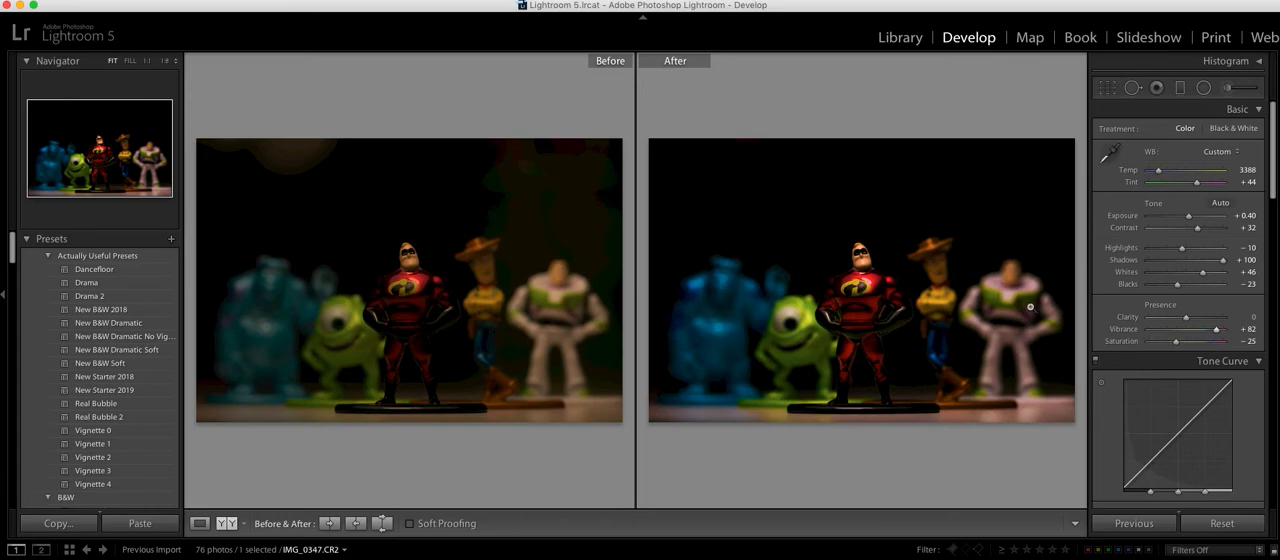
click(199, 524)
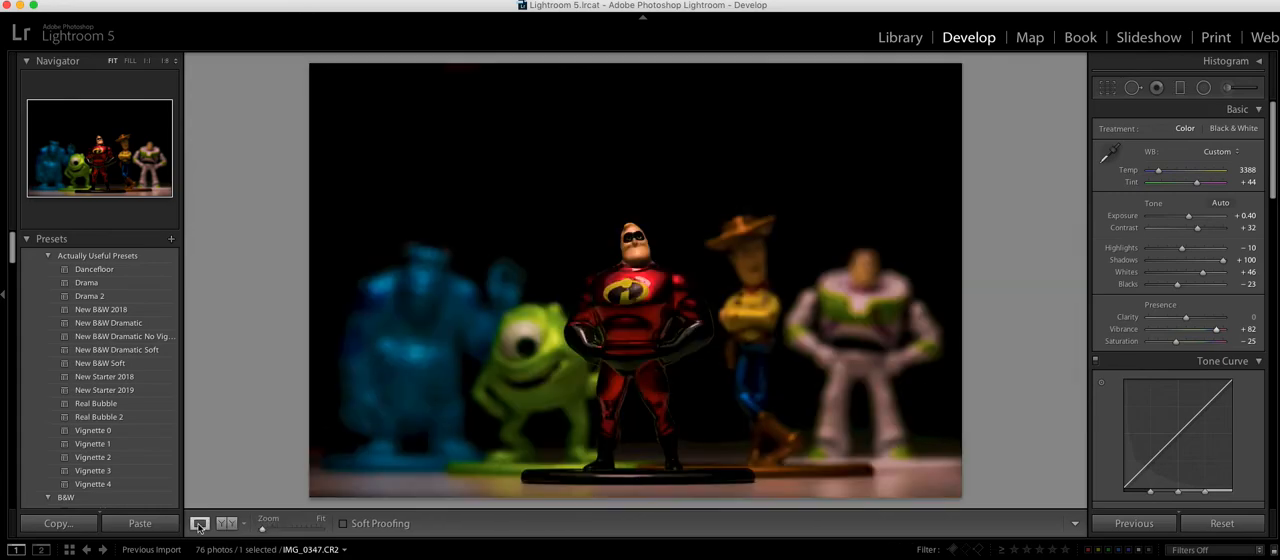
Step: Add a tilted radial filter around the blue Sulley figure with exposure at 0.37
click(1203, 87)
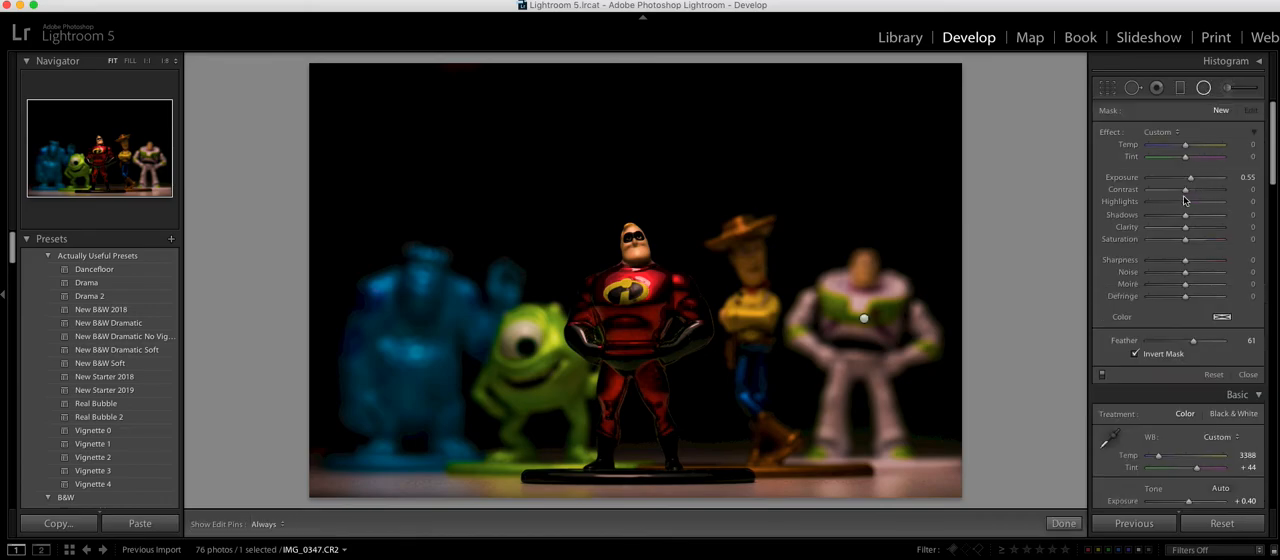
drag(1191, 181, 1188, 181)
drag(417, 335, 525, 476)
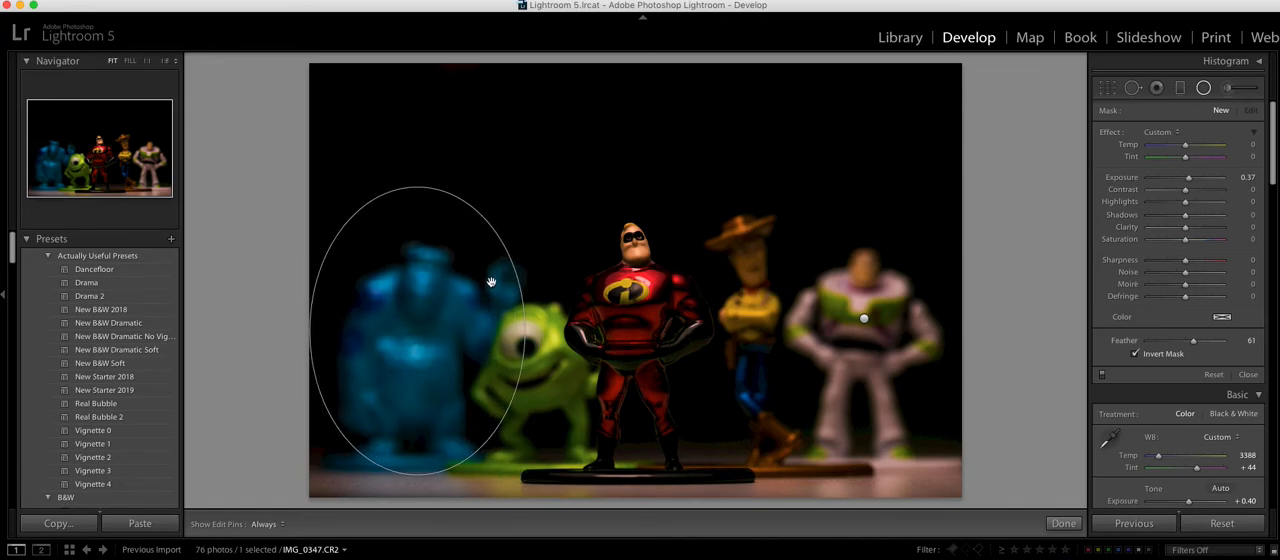
drag(523, 307, 463, 342)
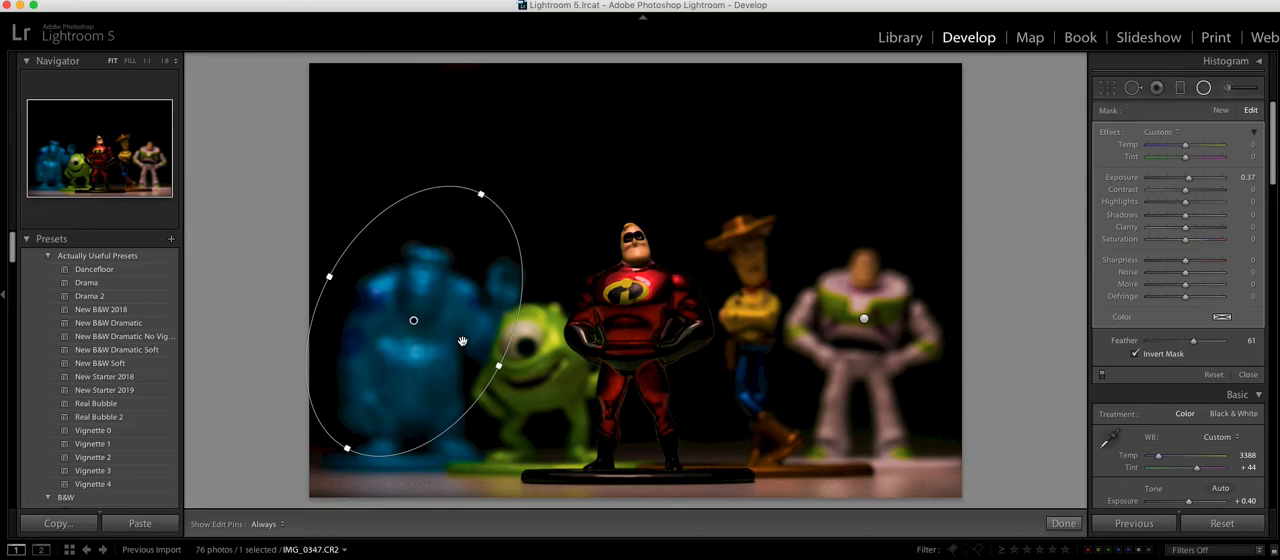
click(1205, 89)
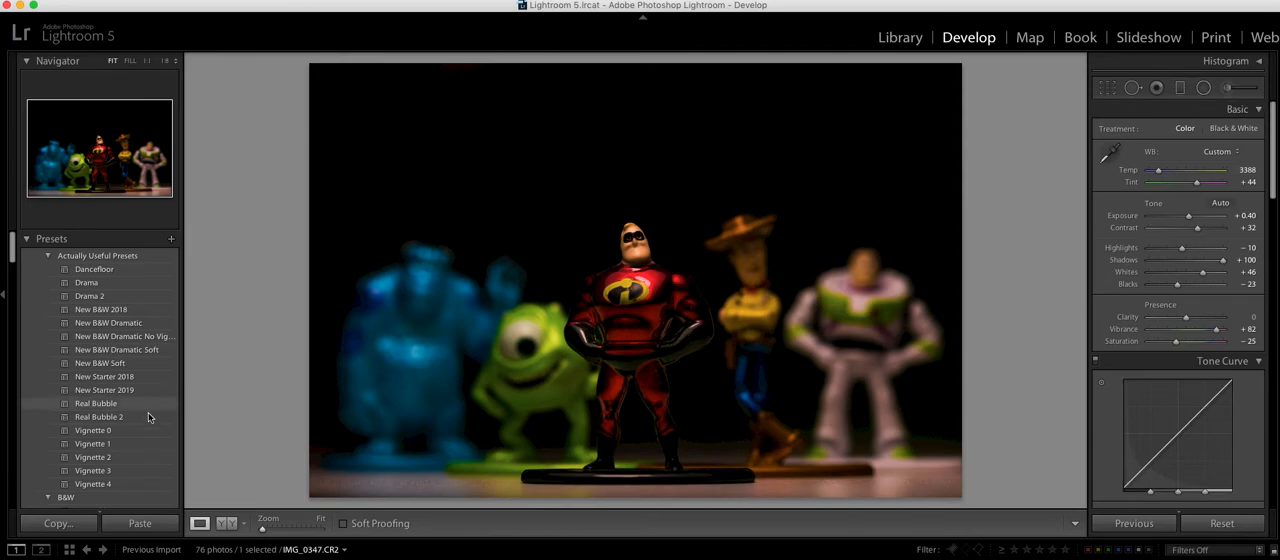
Step: Apply the Vignette 2 preset in place of Vignette 1 and compare the photo with the original side by side
click(100, 445)
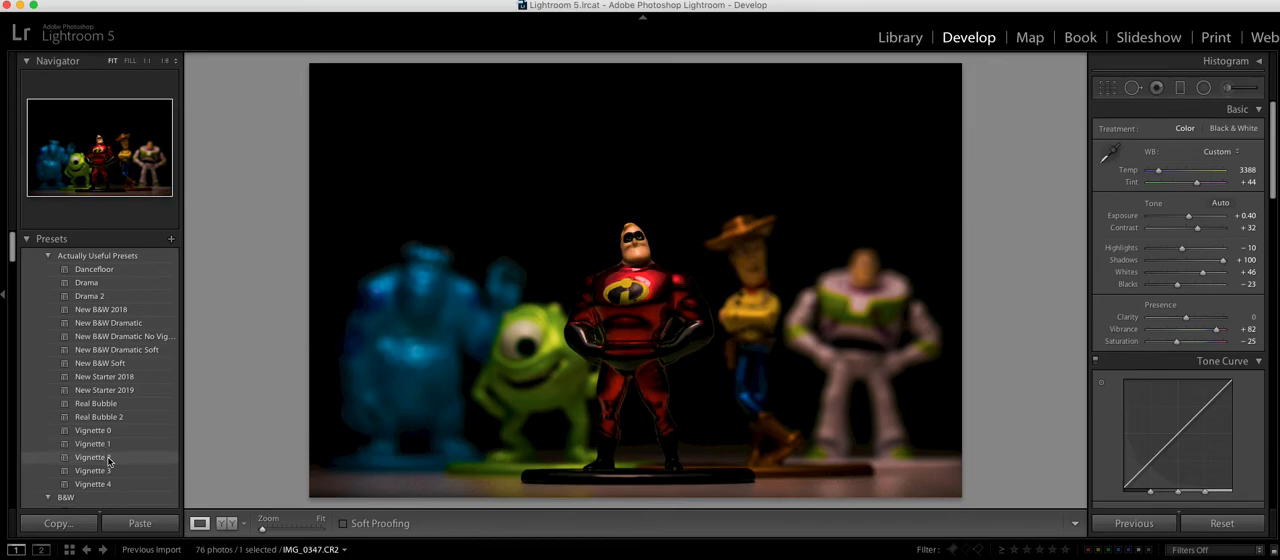
click(100, 458)
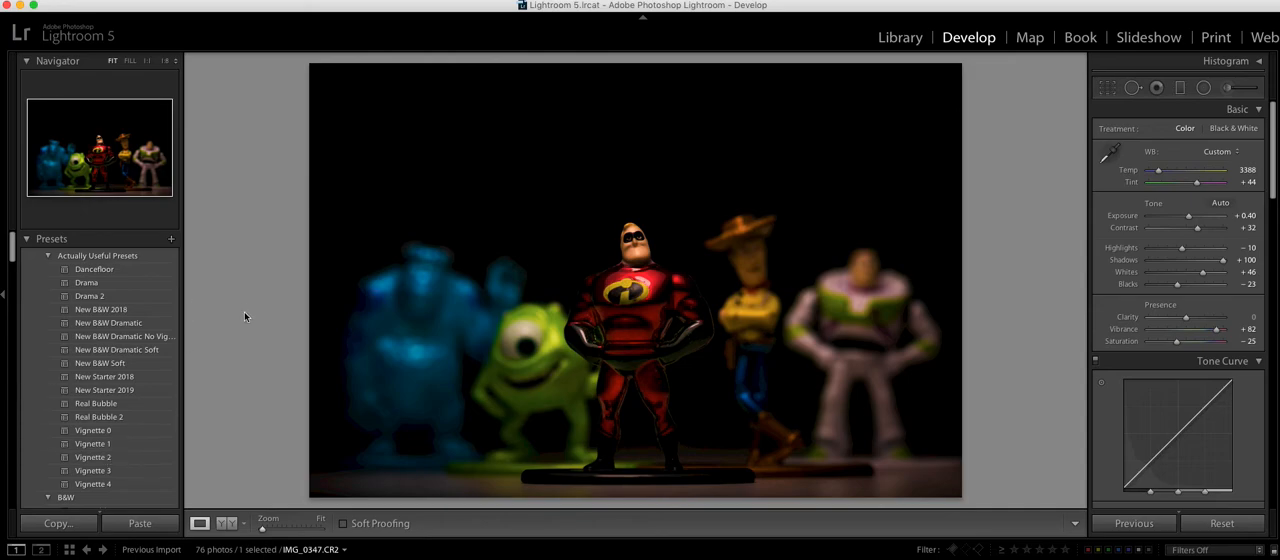
click(225, 523)
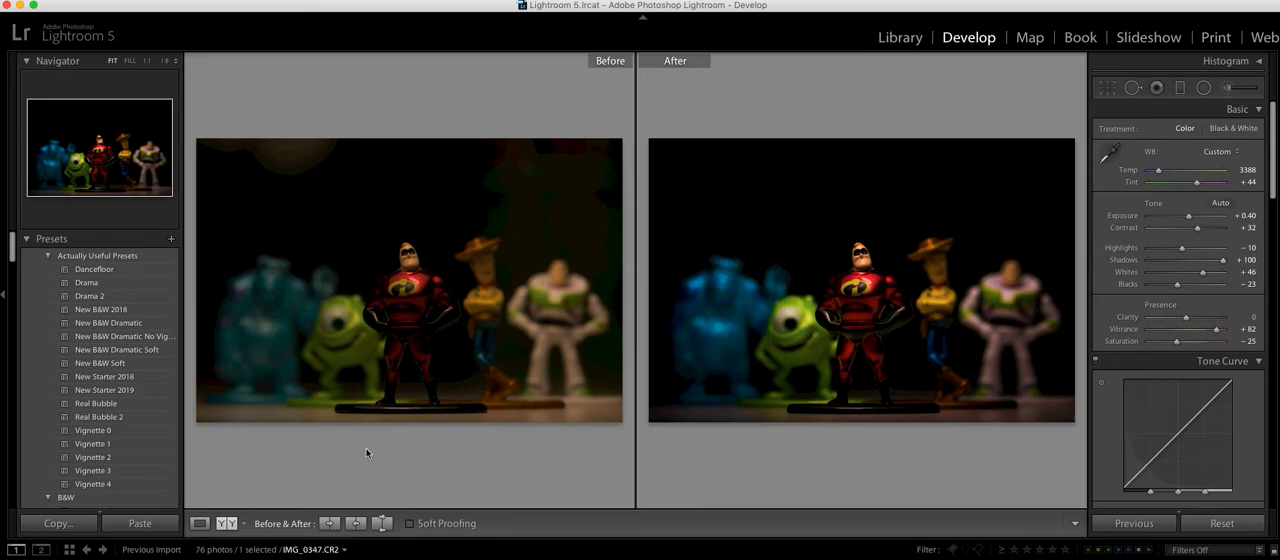
click(199, 524)
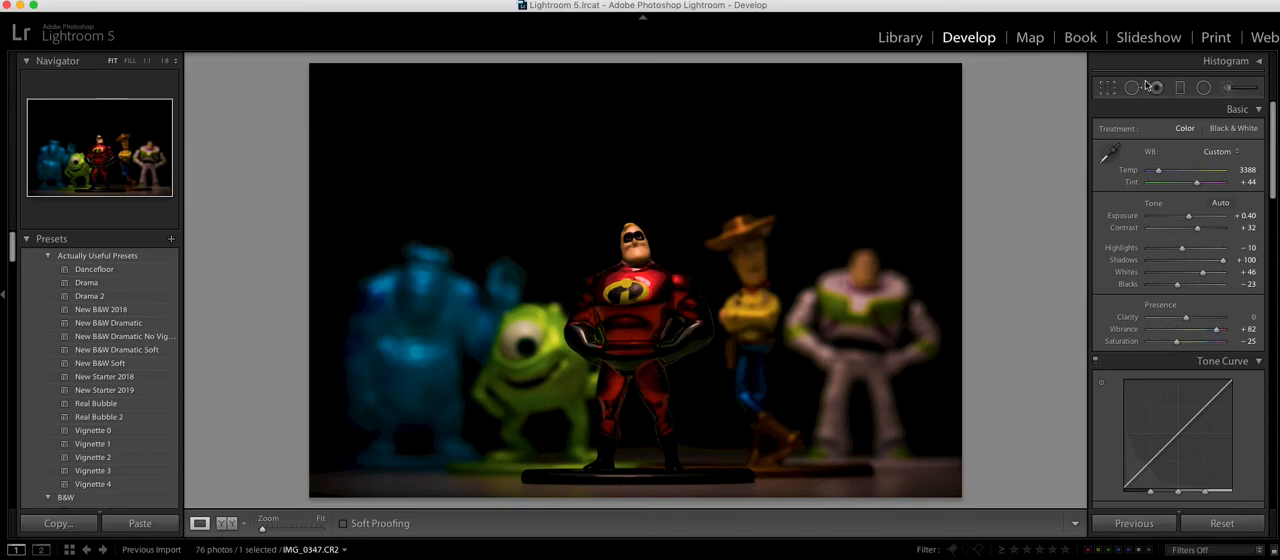
Step: Add a radial filter around the green Mike figure's upper body with exposure at 0 and highlights at about −18
click(1204, 88)
double_click(1188, 177)
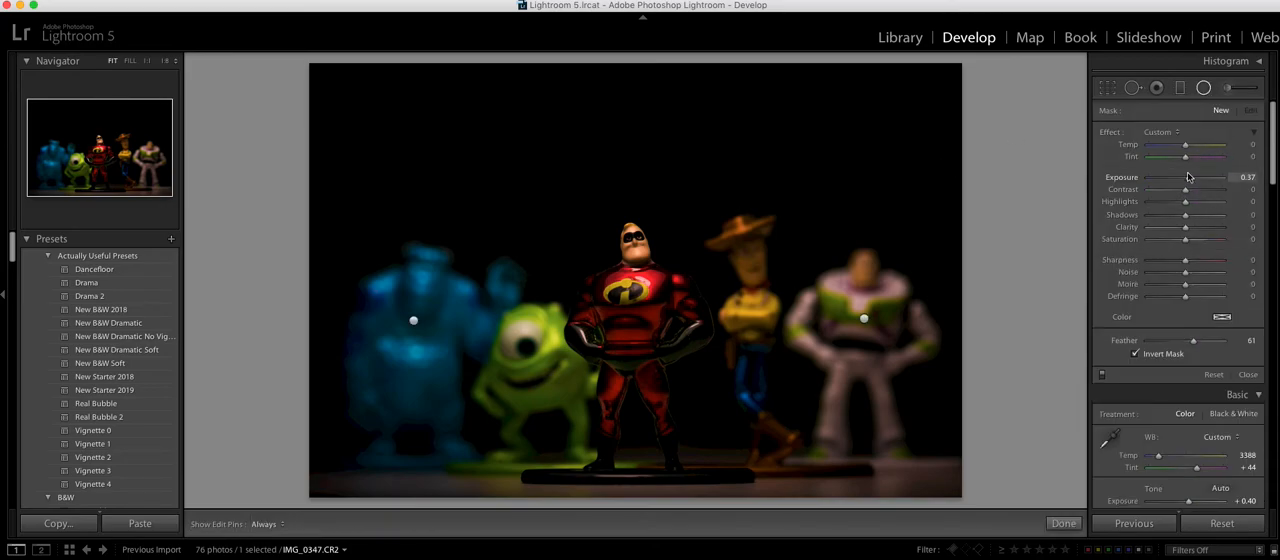
drag(1185, 201, 1178, 207)
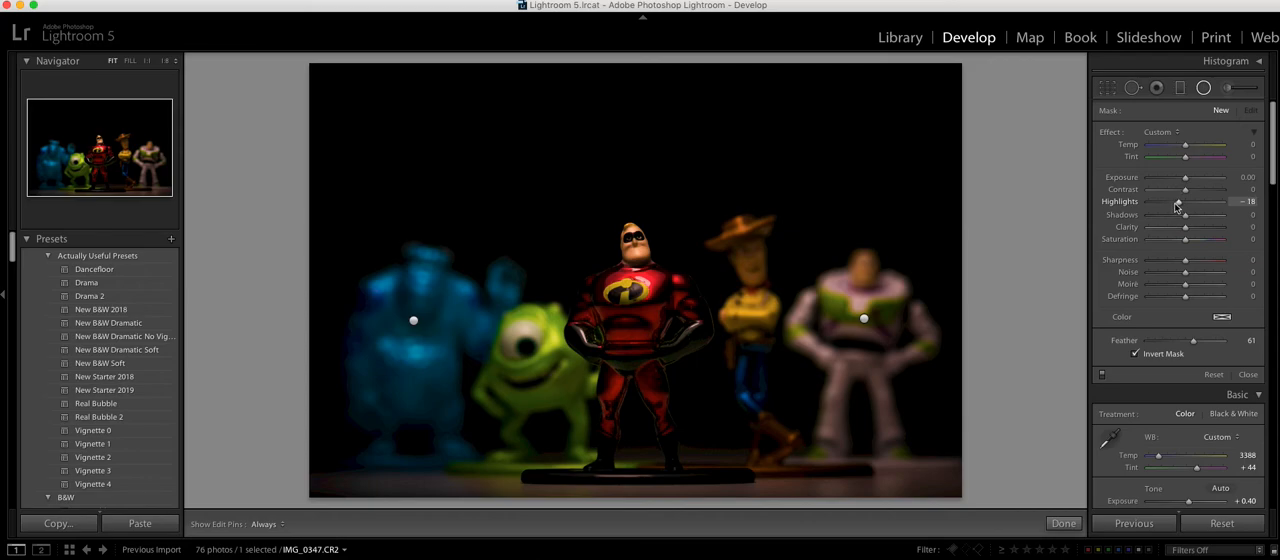
drag(547, 349, 603, 397)
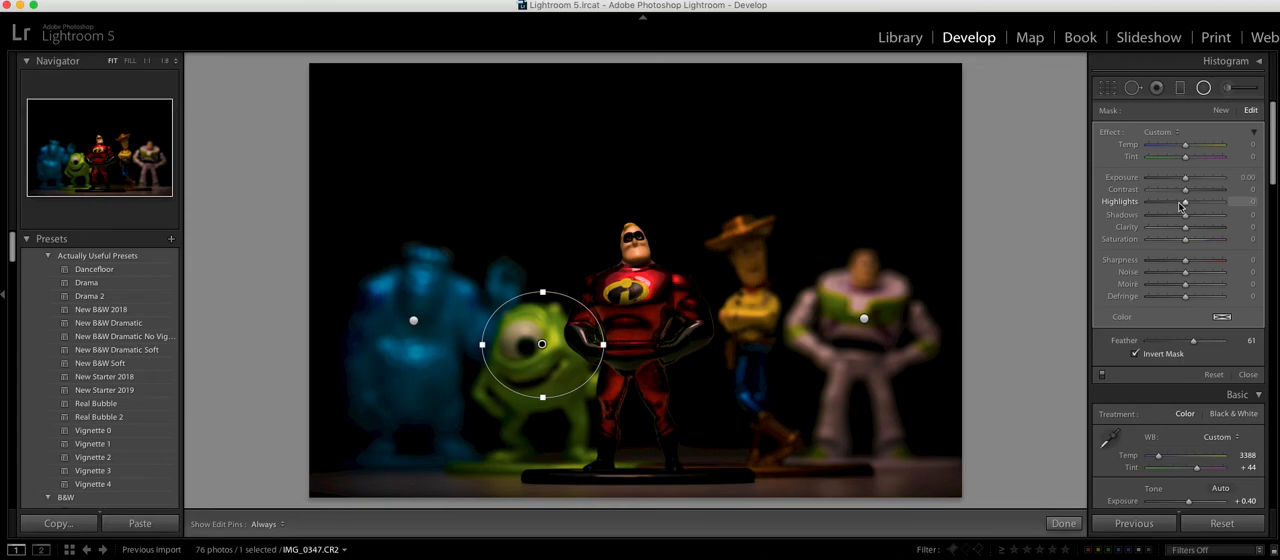
drag(1182, 206, 1178, 207)
click(1204, 89)
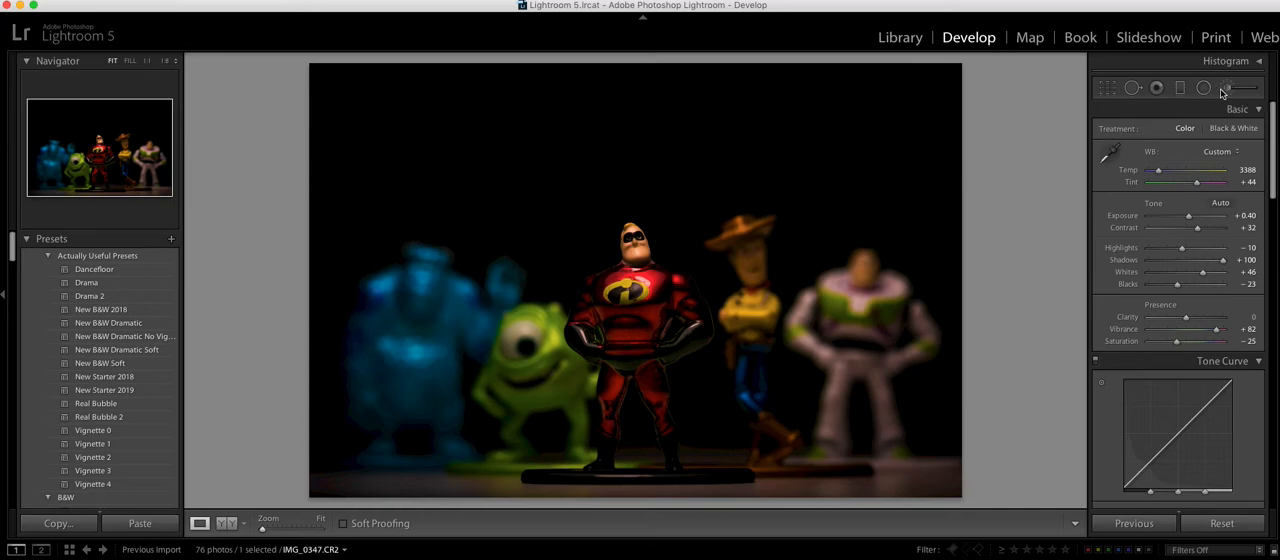
Step: Brush a new local adjustment over the Woody figure's legs, boots and face, with exposure at 2.03 and highlights reset to 0
click(1227, 88)
double_click(1178, 201)
drag(1186, 178, 1207, 182)
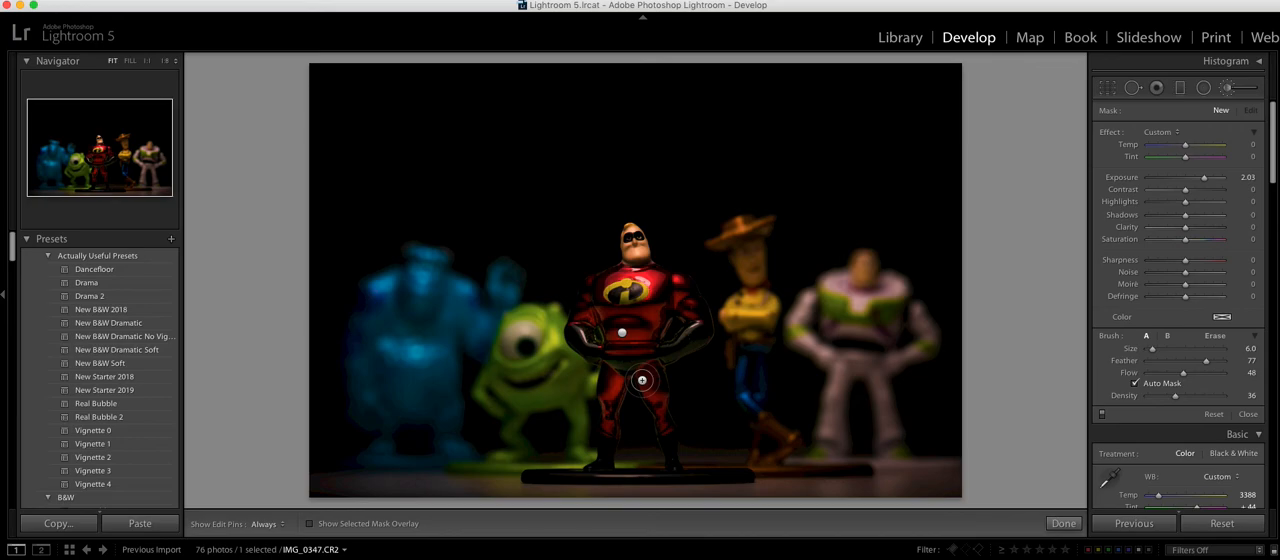
key(h)
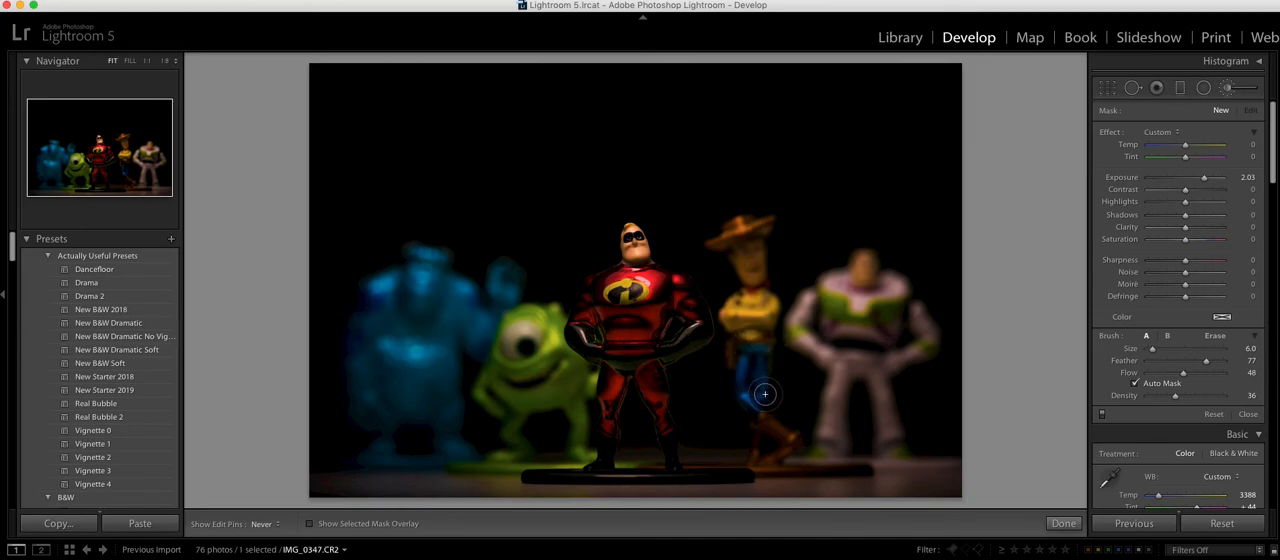
drag(764, 394, 765, 415)
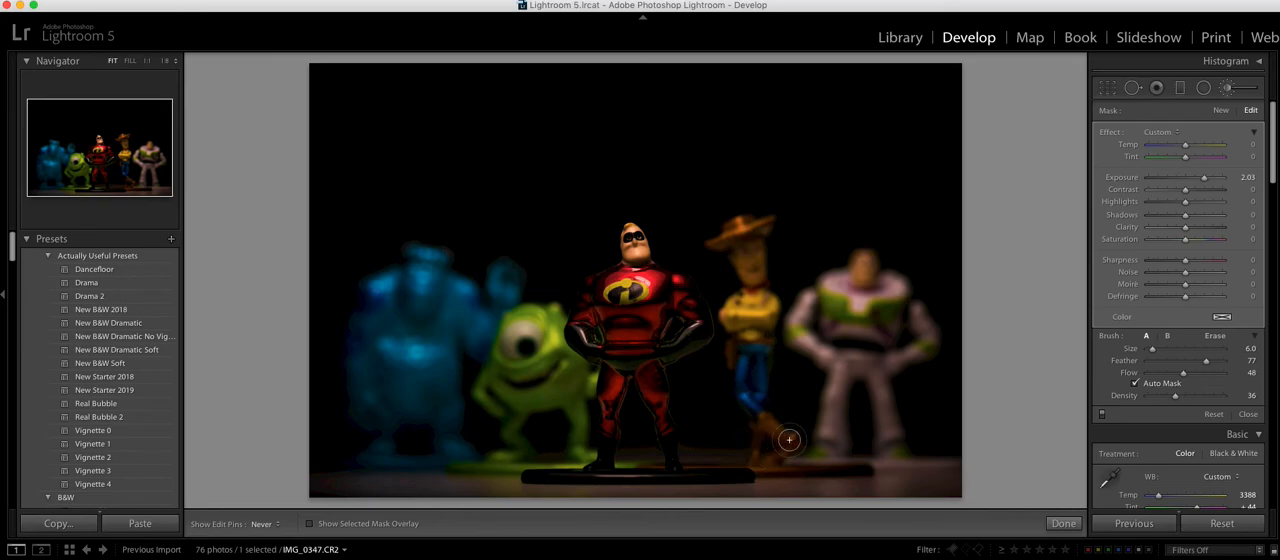
drag(762, 370, 760, 362)
drag(757, 262, 753, 277)
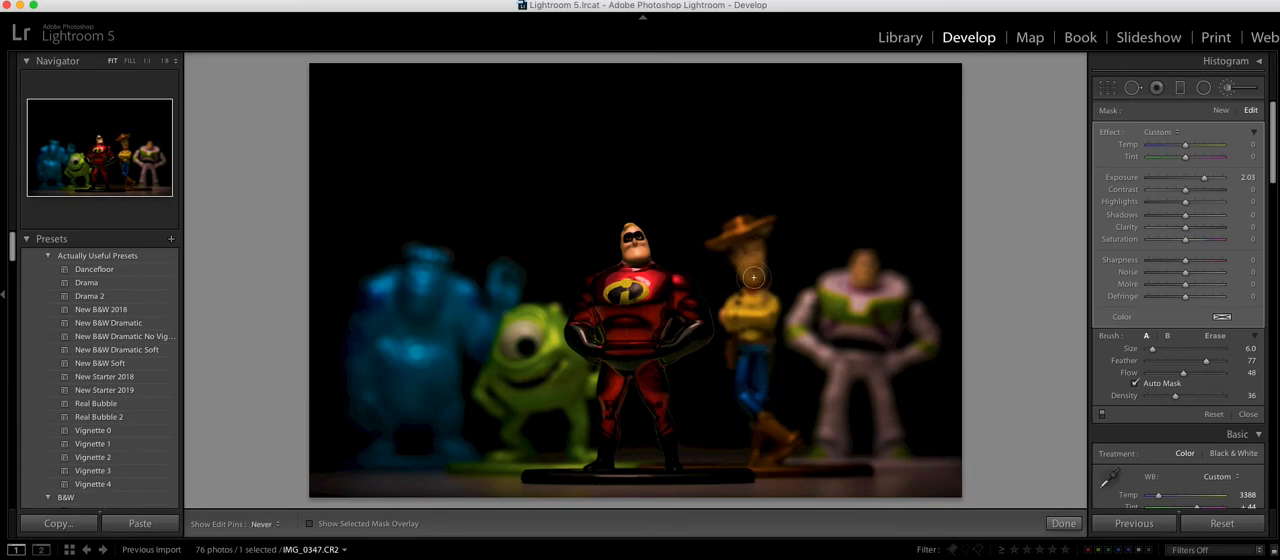
key(h)
click(1227, 88)
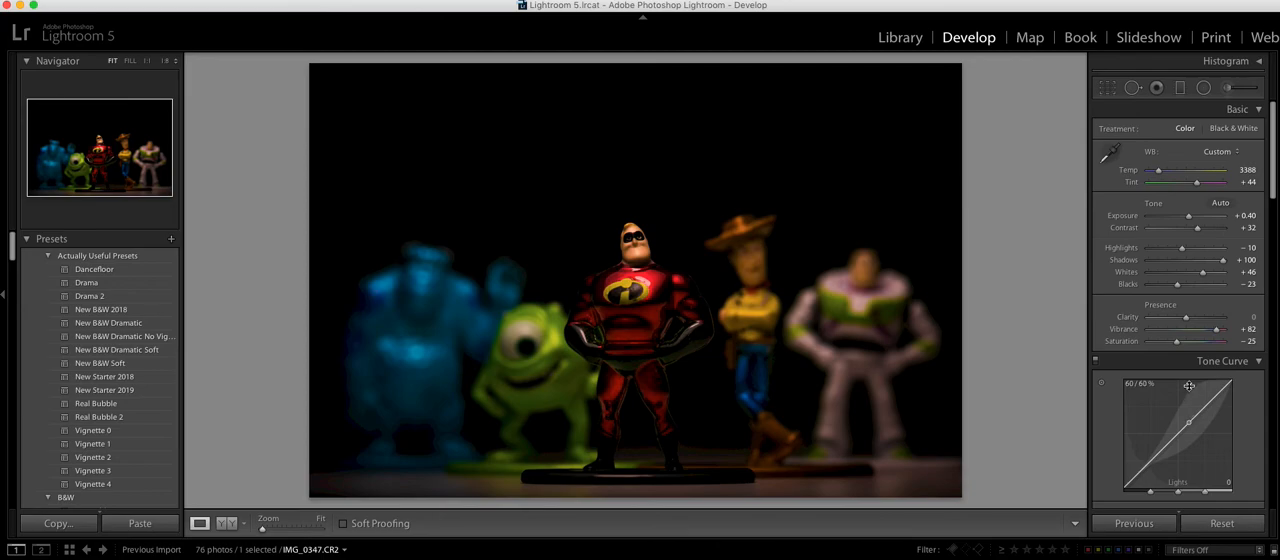
Step: Set the photo's vibrance to +97 and its white balance temperature to 3306
drag(1217, 333, 1221, 333)
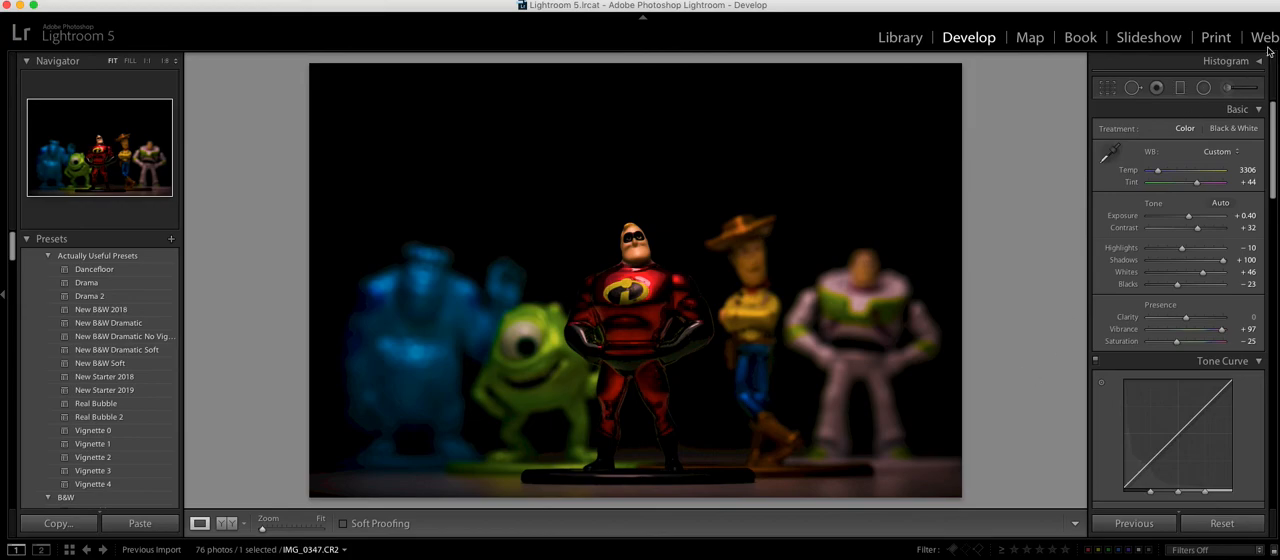
Step: Try a radial filter around the Buzz figure with tint at −21 and exposure at 2.03, and reset the radial filters
click(1203, 87)
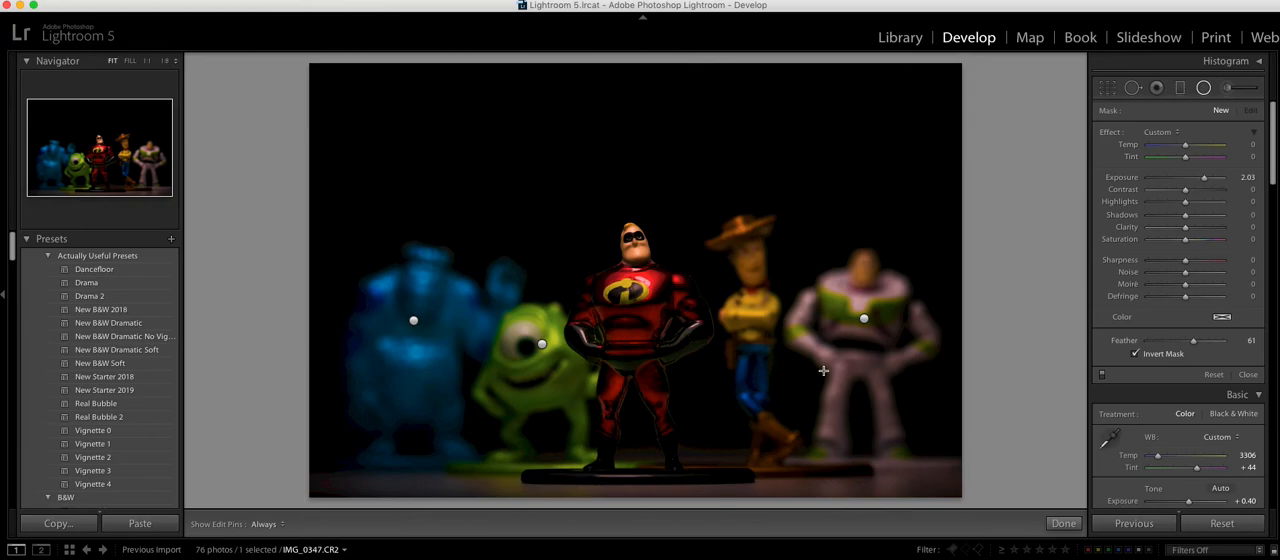
drag(1187, 162, 1176, 162)
drag(858, 336, 943, 450)
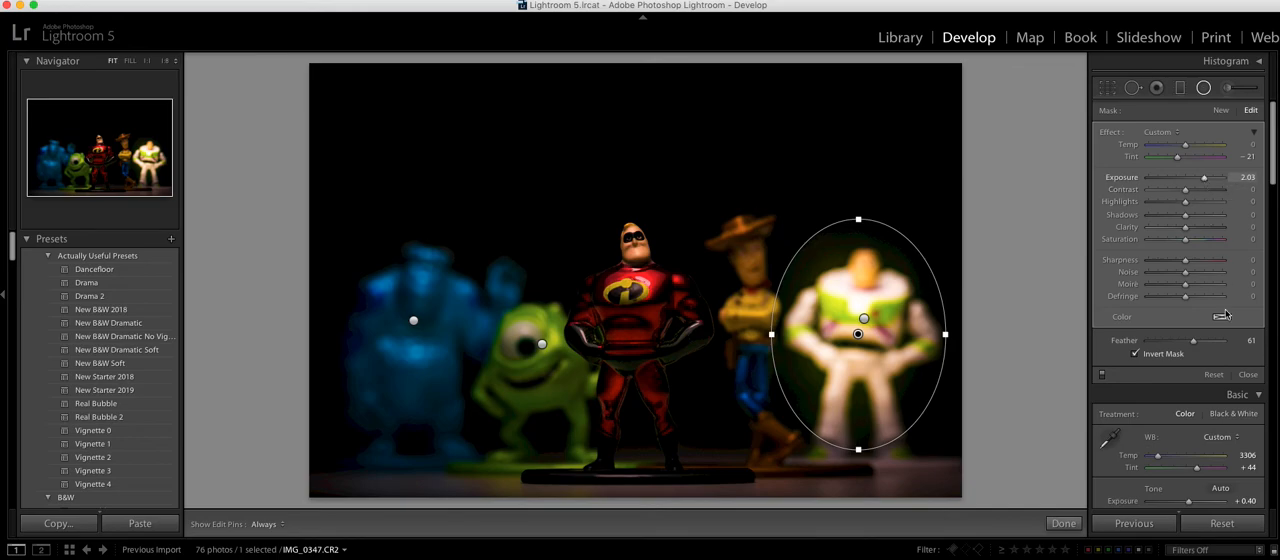
click(1213, 375)
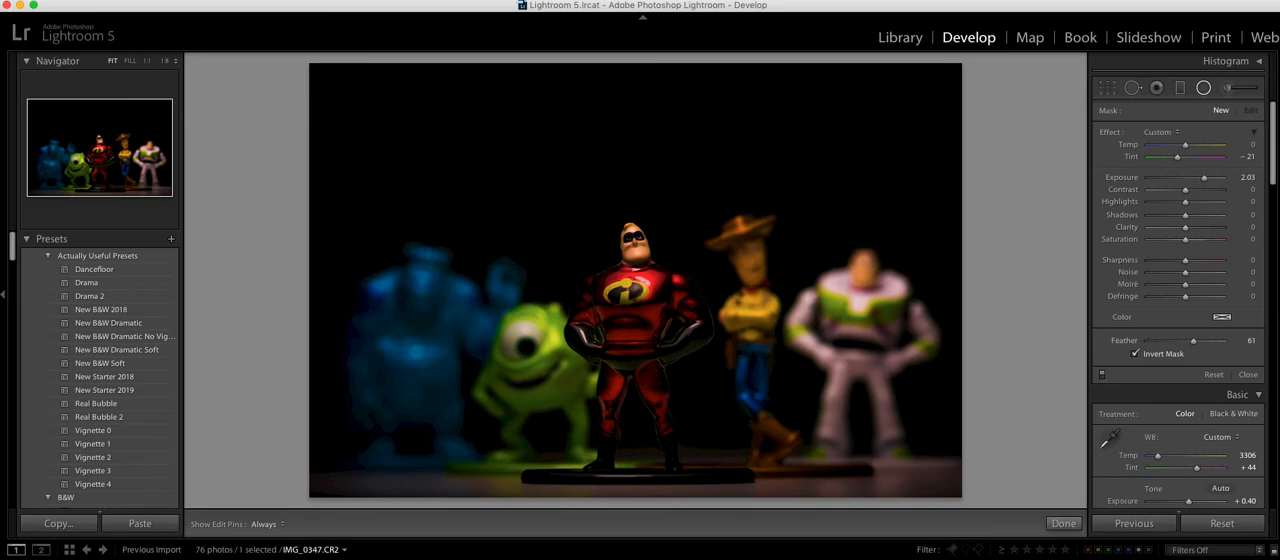
Step: Reset the exposure of the radial filter around the Buzz figure to 0 and set its tint to about −16
click(128, 0)
click(131, 5)
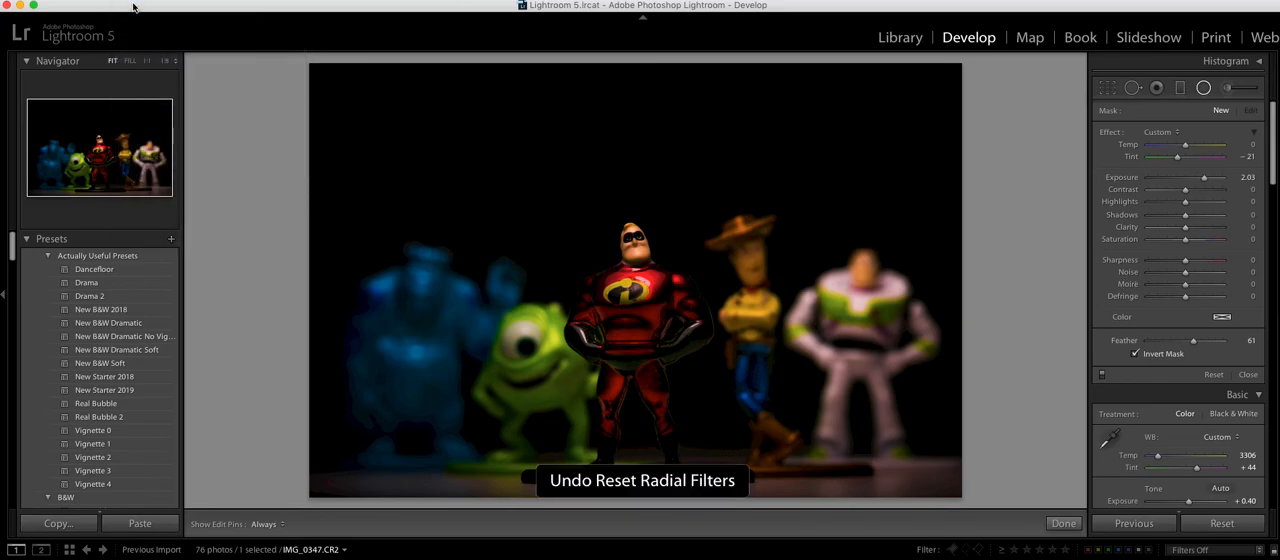
double_click(1205, 179)
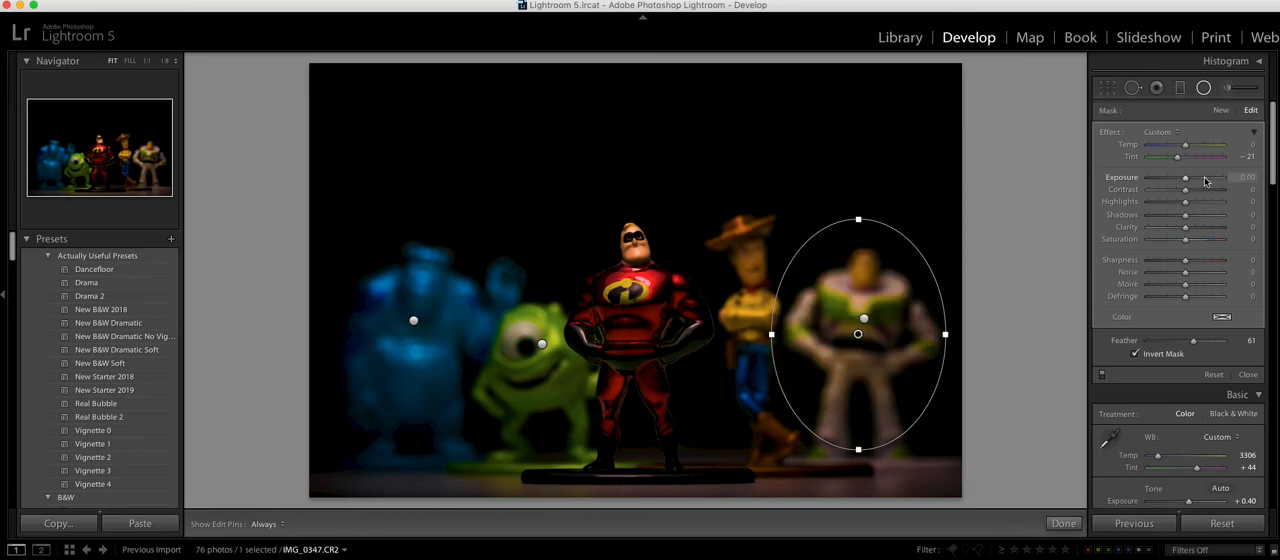
mouse_move(1177, 157)
mouse_down()
mouse_move(1146, 158)
mouse_move(1226, 163)
mouse_move(1178, 163)
mouse_up()
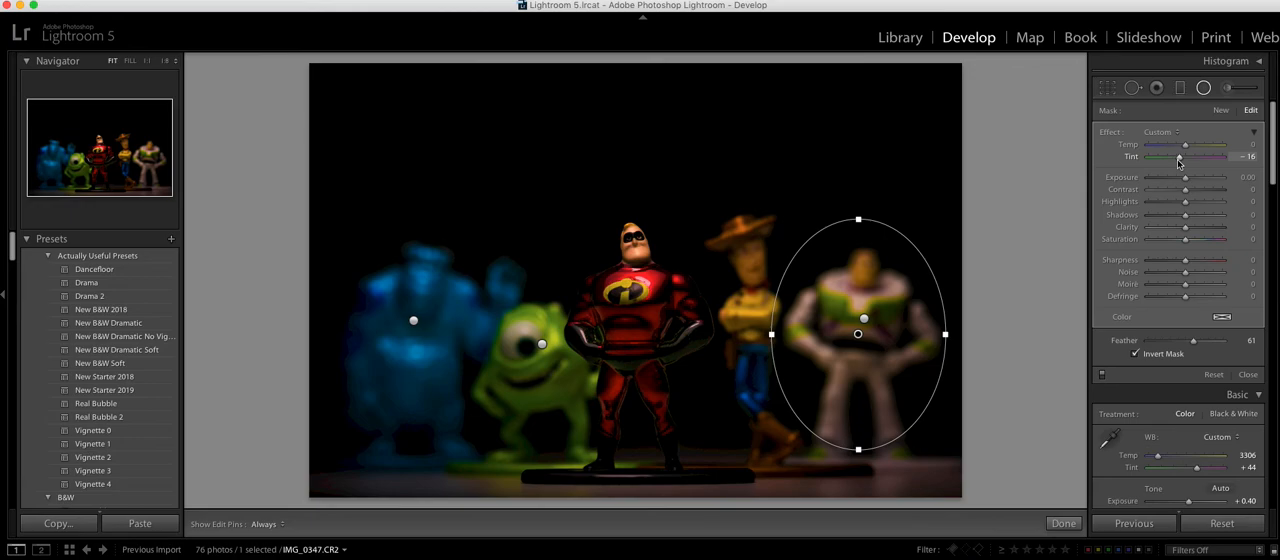
drag(1178, 163, 1179, 163)
drag(1179, 163, 1179, 163)
Step: Set the highlights of the larger radial filter around the Buzz figure to −25 and move the filter slightly down
drag(865, 318, 978, 468)
drag(1185, 201, 1176, 204)
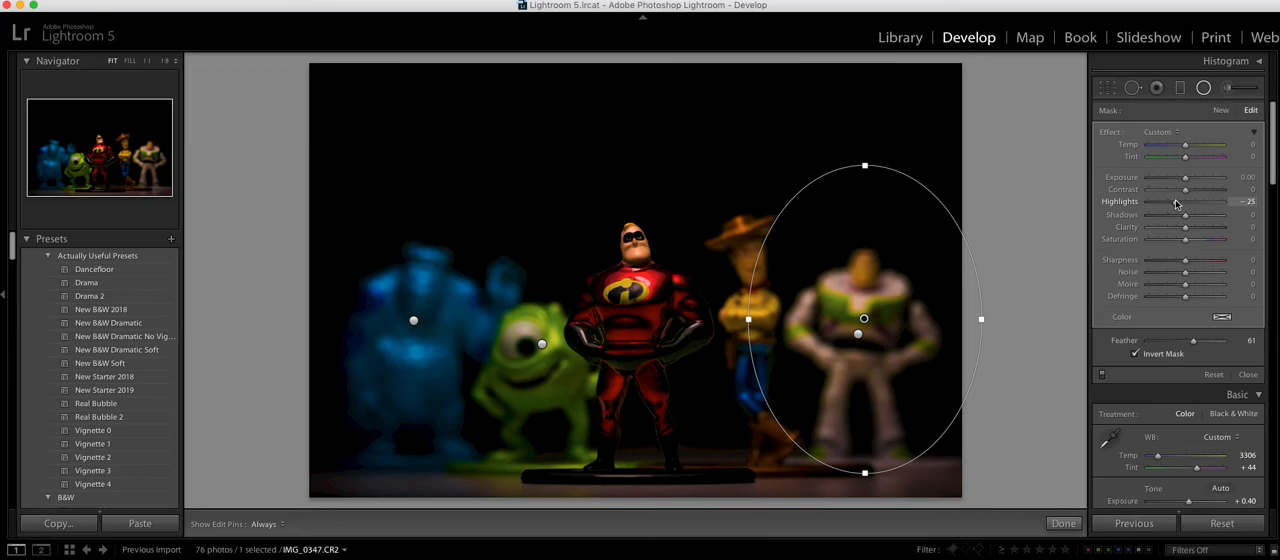
drag(874, 307, 874, 315)
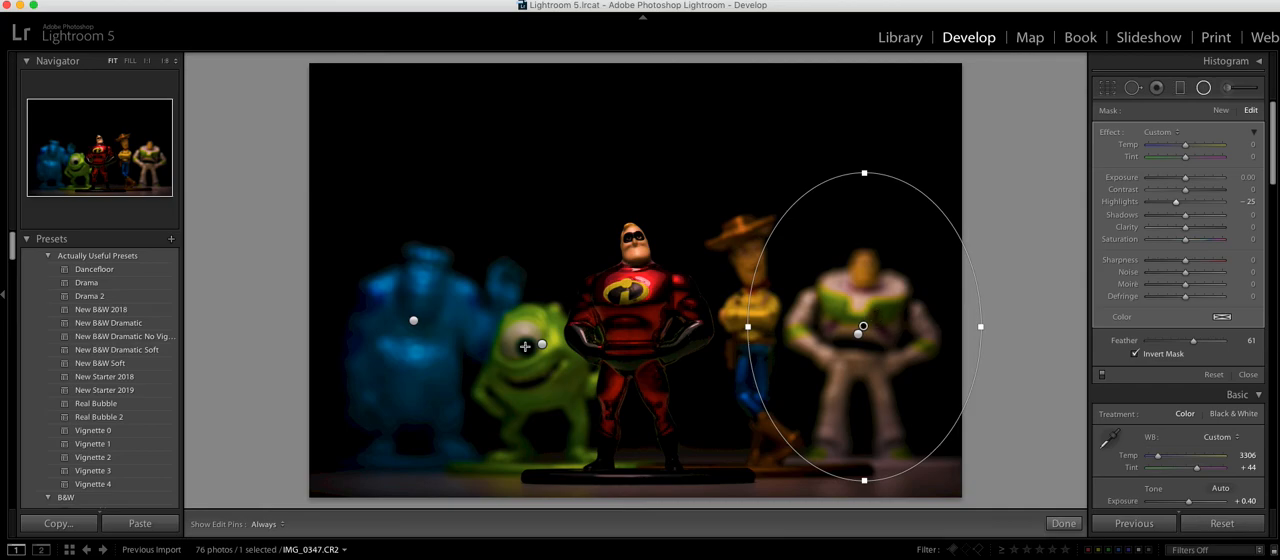
Step: Add a radial filter over the Buzz figure's outer arm with tint at 0 and exposure at 0.26
click(1180, 90)
double_click(1177, 158)
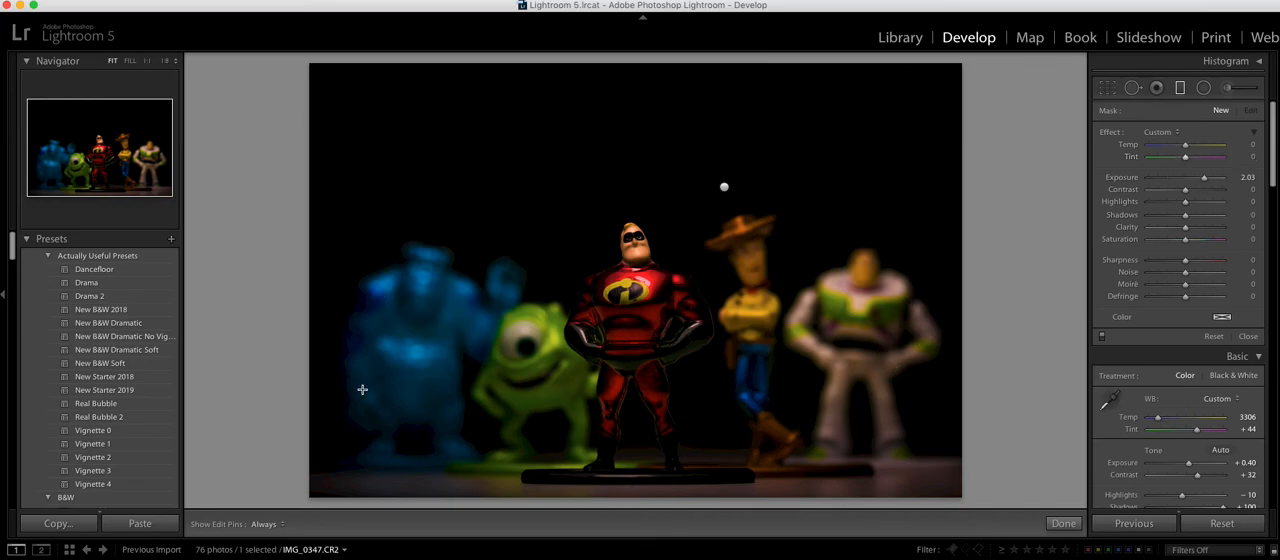
key(shift+m)
drag(1205, 181, 1187, 186)
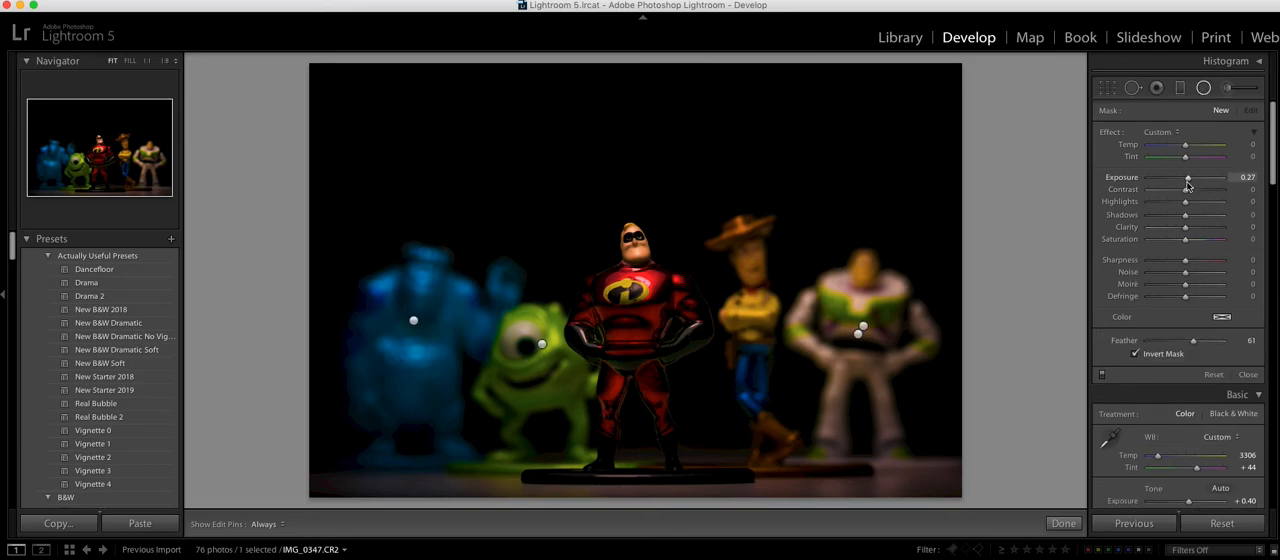
drag(928, 346, 981, 447)
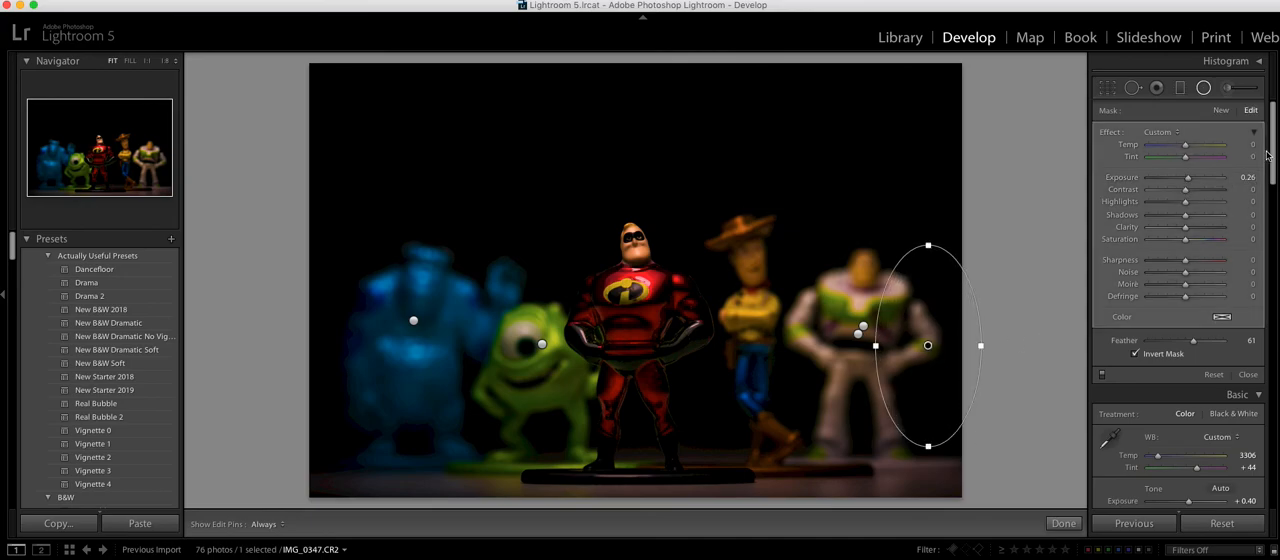
drag(1189, 181, 1191, 181)
Step: Add radial filters with exposure at 0.26 over the blue figure's outer side and the green Mike figure's lower body
drag(361, 351, 421, 439)
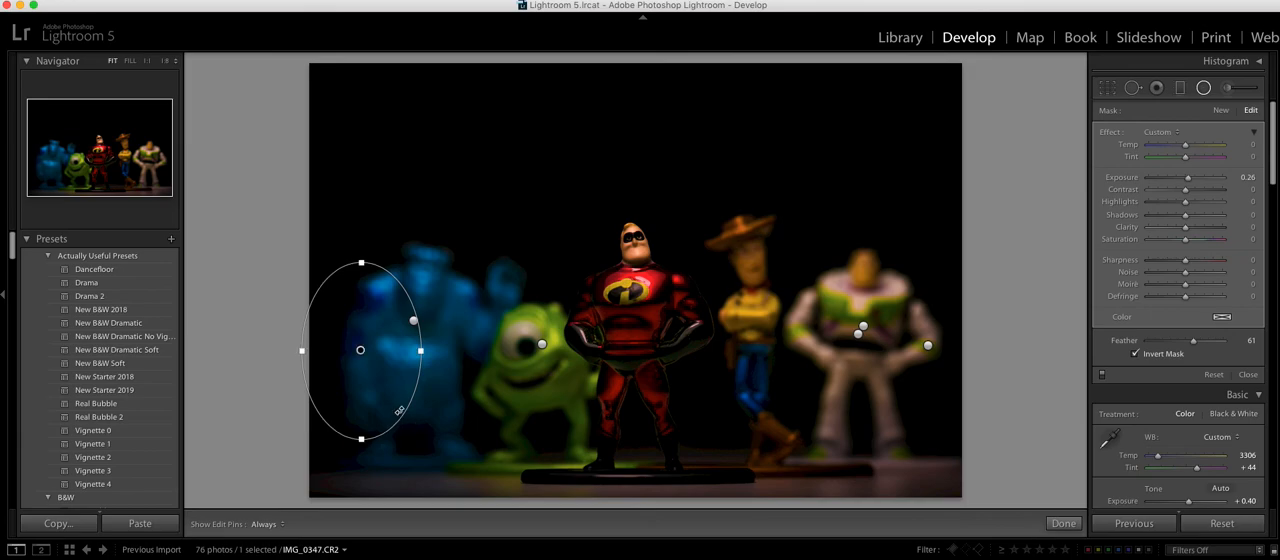
drag(396, 405, 390, 399)
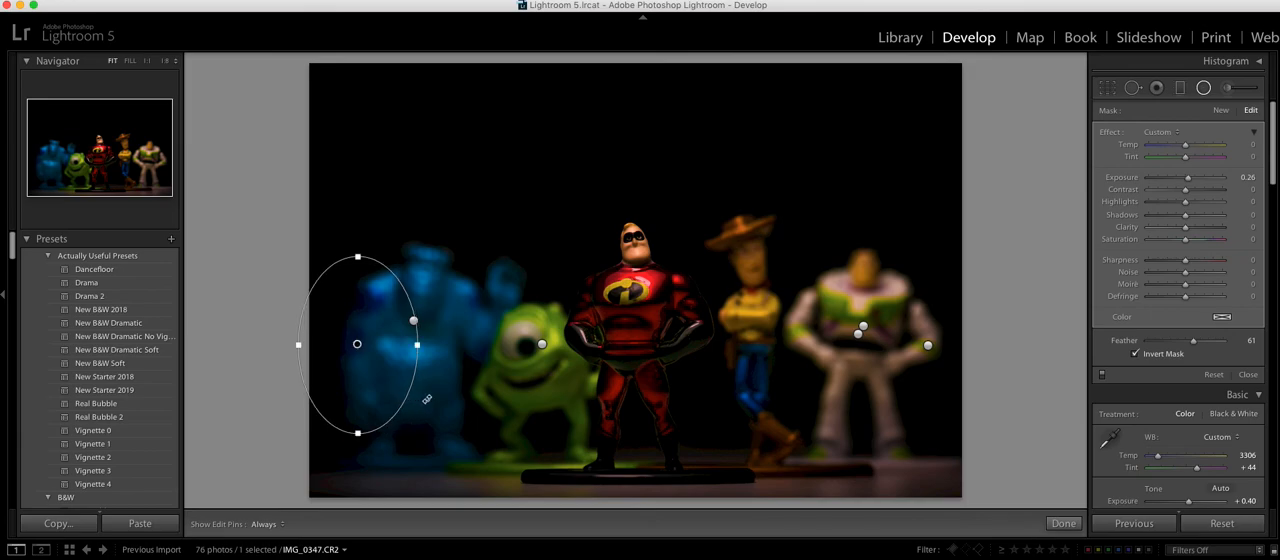
drag(533, 393, 608, 429)
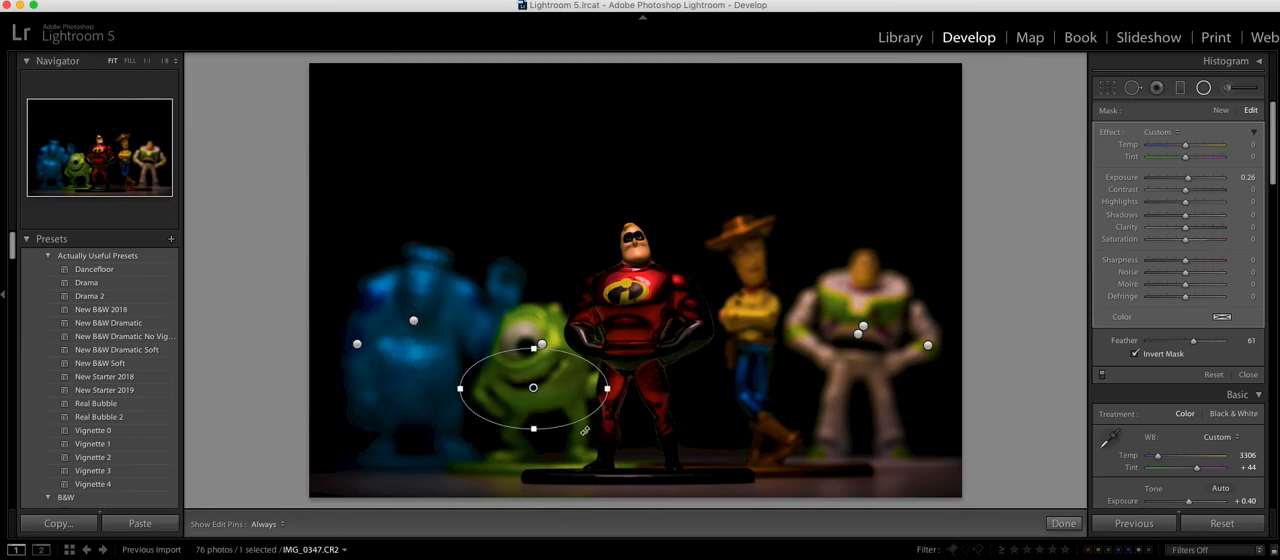
click(1204, 89)
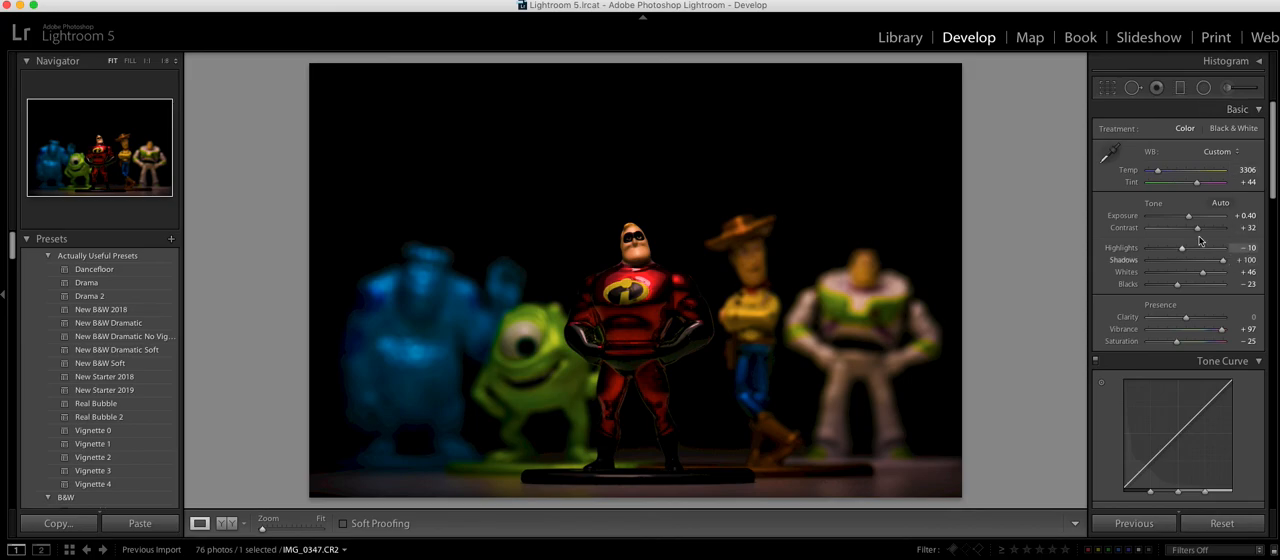
Step: Set the photo's exposure to +0.95, contrast to +40 and highlights to −43
drag(1188, 217, 1178, 251)
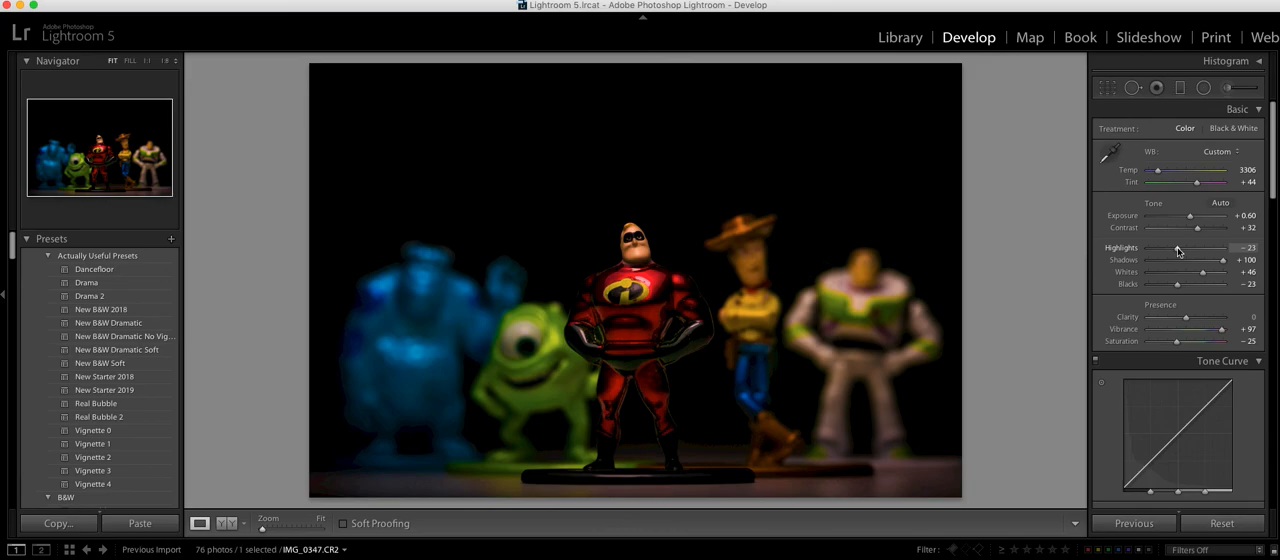
drag(1190, 218, 1192, 219)
drag(1177, 250, 1175, 252)
drag(1197, 229, 1199, 230)
drag(1175, 249, 1170, 250)
drag(1190, 217, 1194, 218)
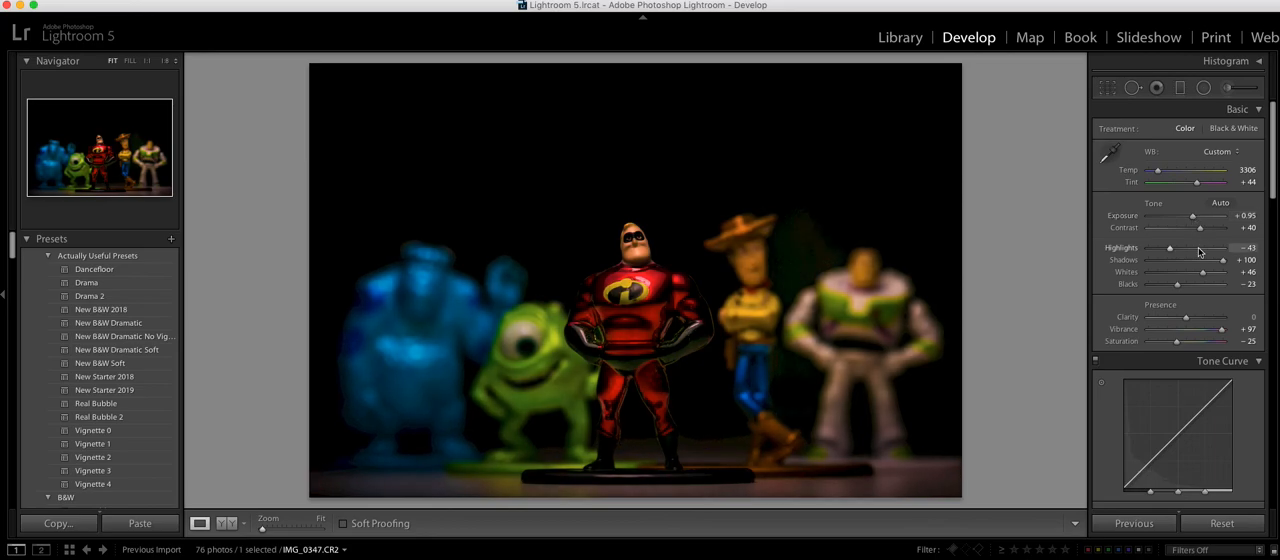
Step: Set the photo's shadows to +64 and compare the before and after versions side by side, returning to the single view
drag(1222, 263, 1208, 262)
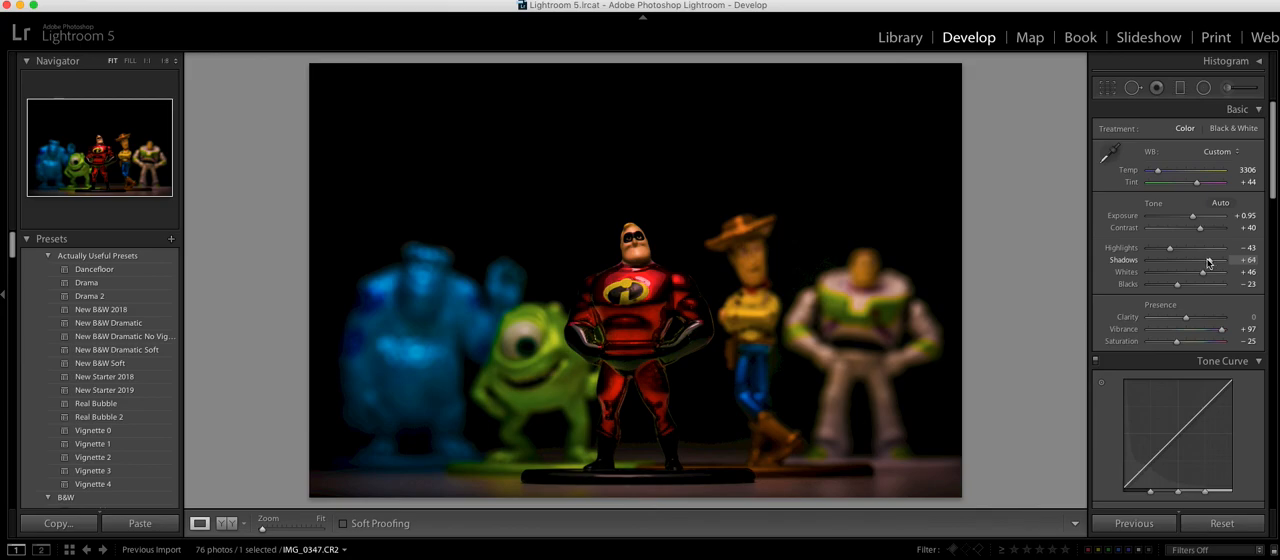
click(228, 524)
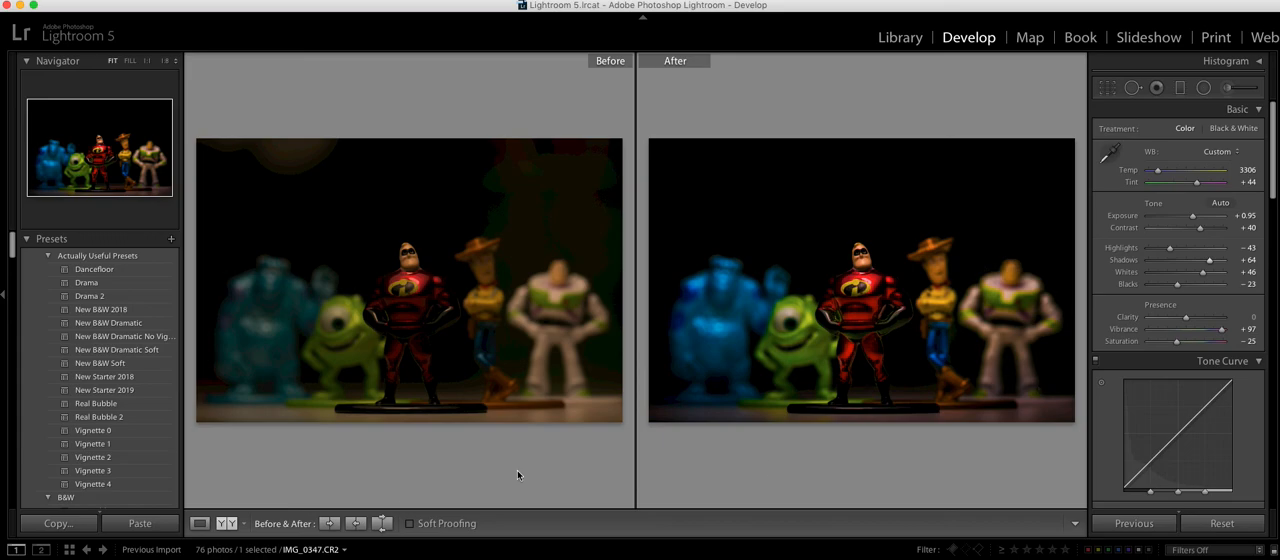
click(200, 524)
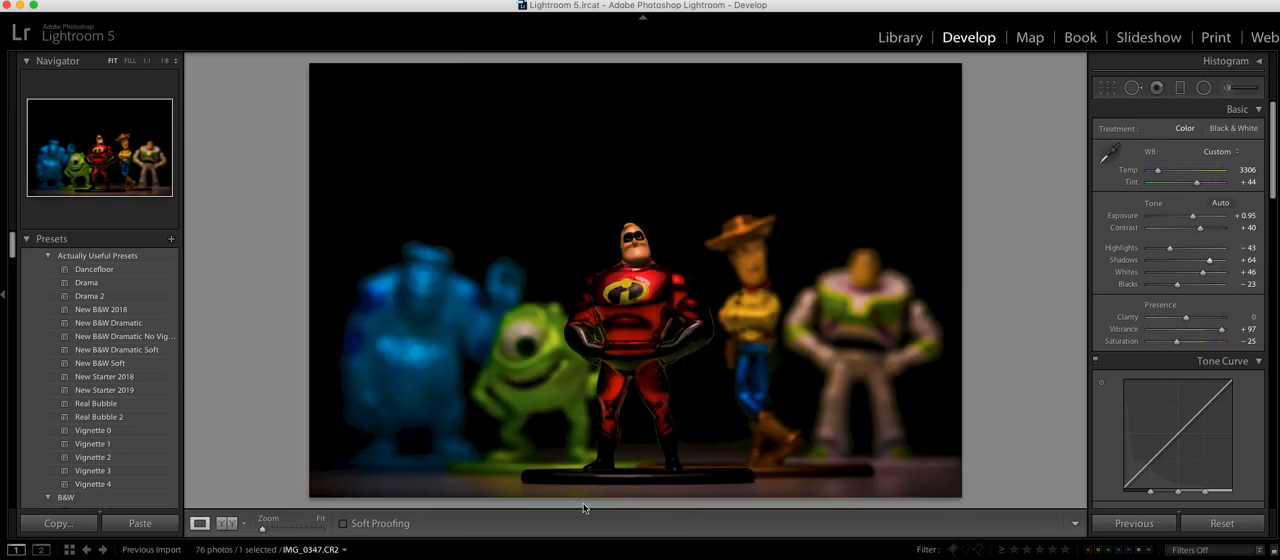